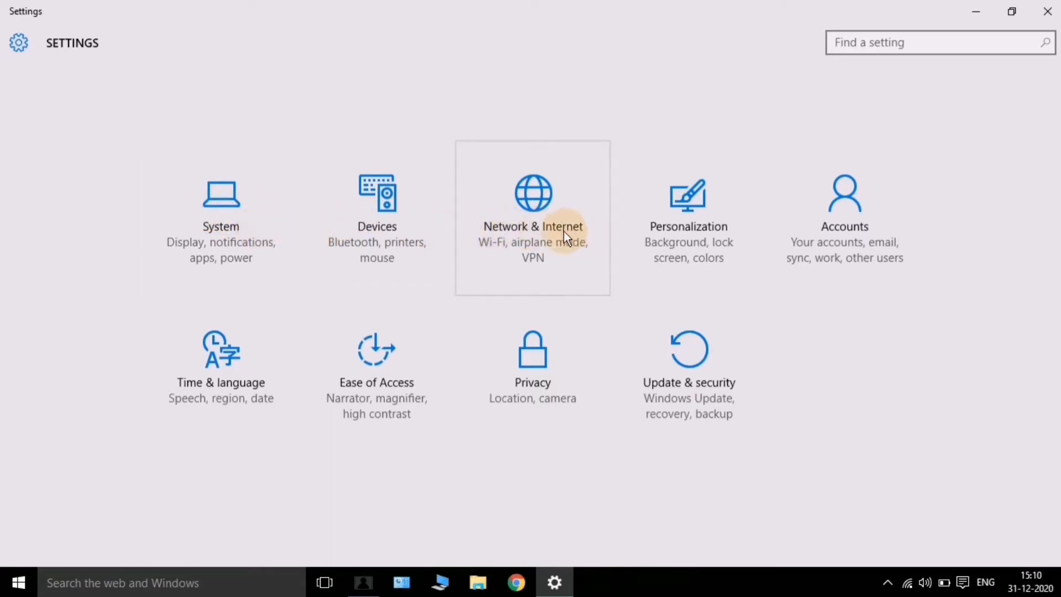
# Open the Network & Internet section from the Settings home screen to reach the Wi-Fi page
pyautogui.click(520, 212)
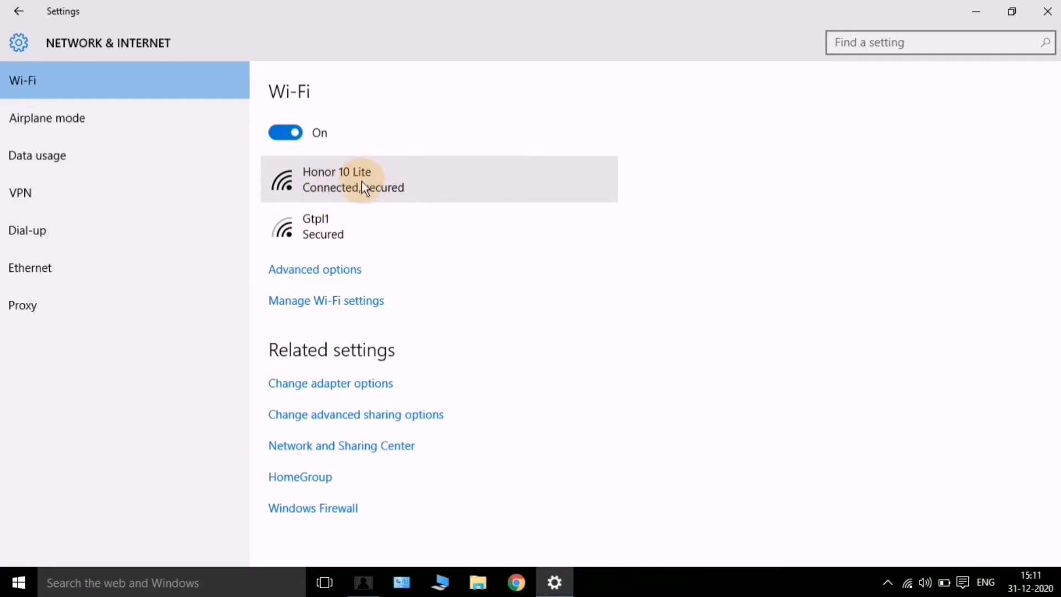
pyautogui.click(295, 272)
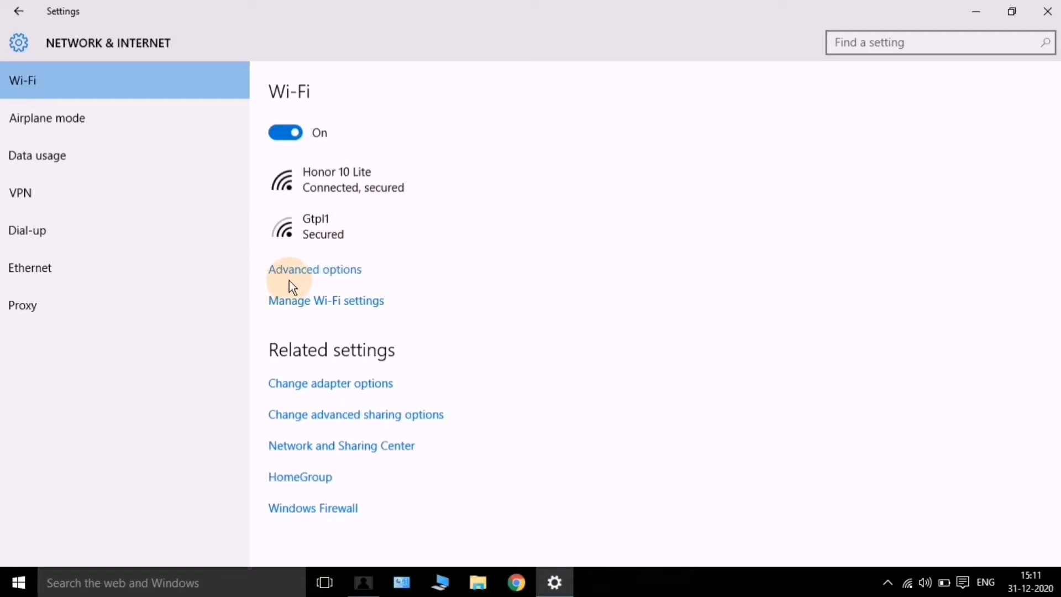
# Open advanced options for the Honor 10 Lite network and review discoverability, metering and properties
pyautogui.click(368, 303)
pyautogui.click(323, 271)
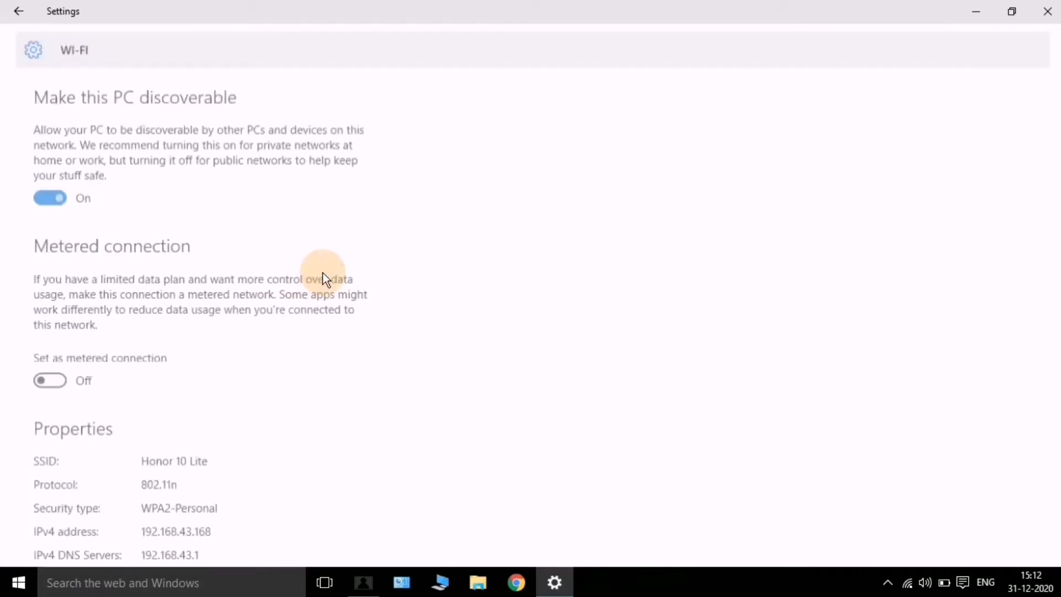
pyautogui.scroll(-3, 276, 281)
pyautogui.scroll(3, 166, 221)
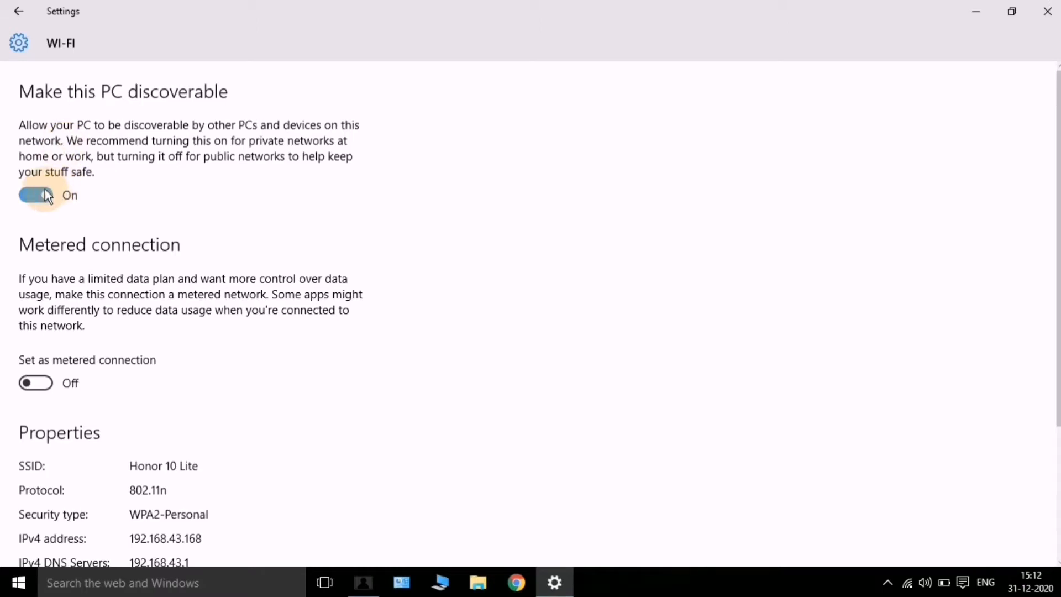
pyautogui.scroll(-3, 46, 198)
pyautogui.scroll(3, 47, 199)
pyautogui.scroll(-3, 35, 196)
pyautogui.scroll(3, 22, 232)
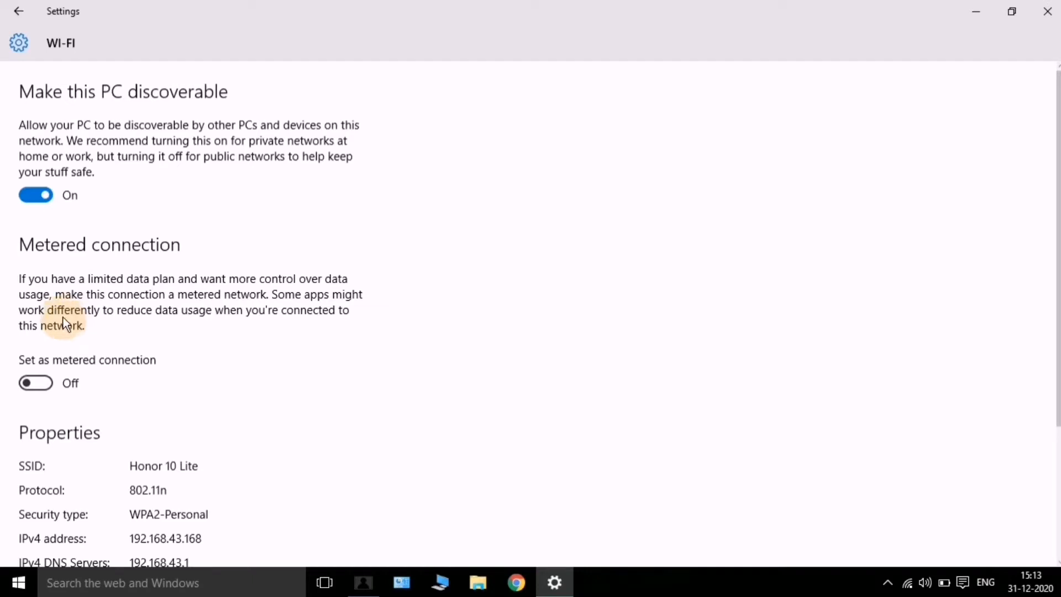
# Turn Set as metered connection on for Honor 10 Lite, then back off
pyautogui.click(42, 384)
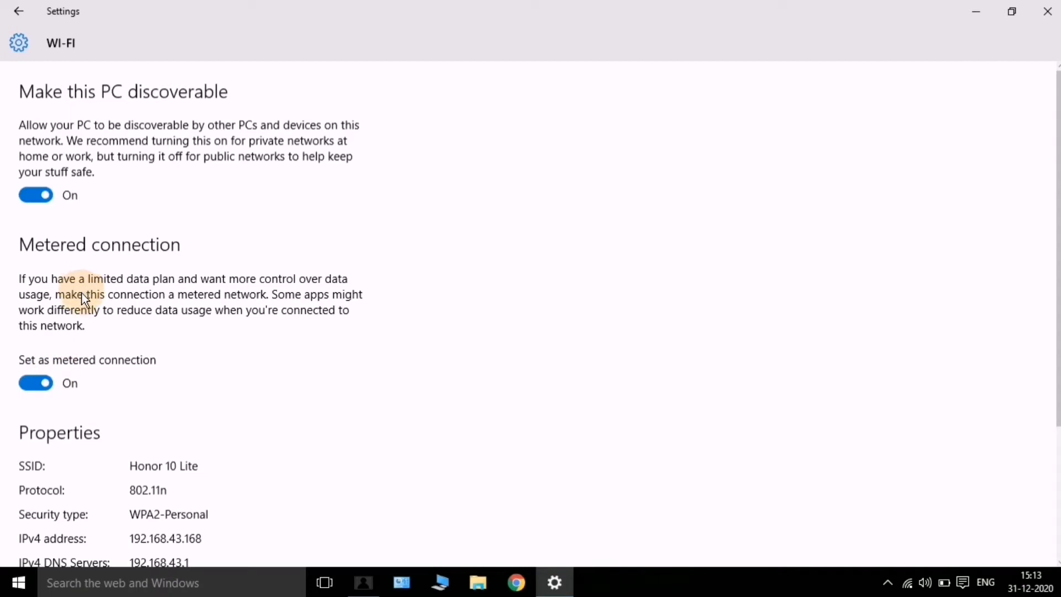
pyautogui.click(43, 391)
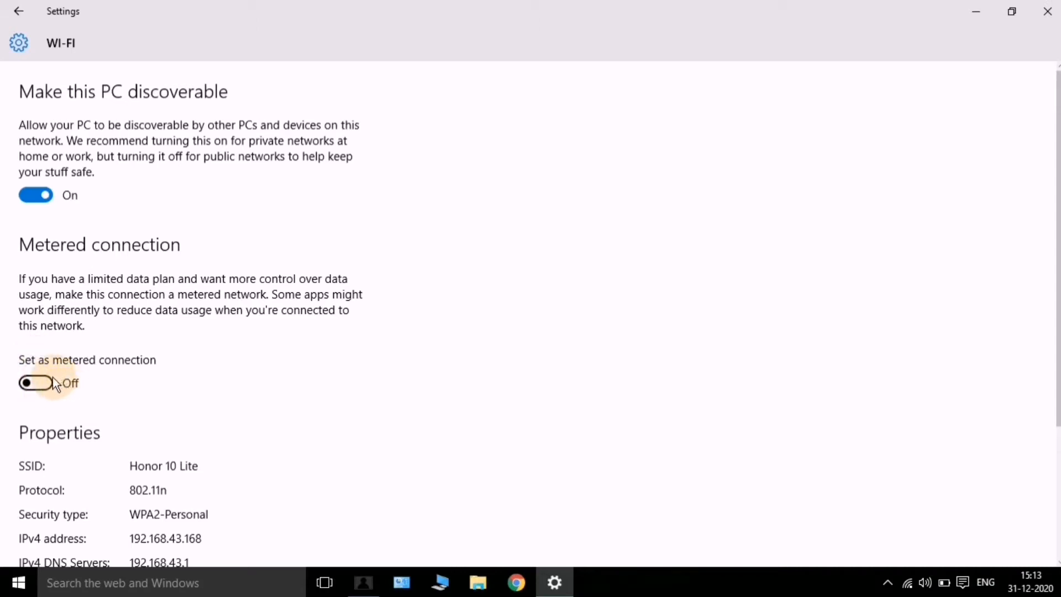
pyautogui.scroll(-5, 57, 384)
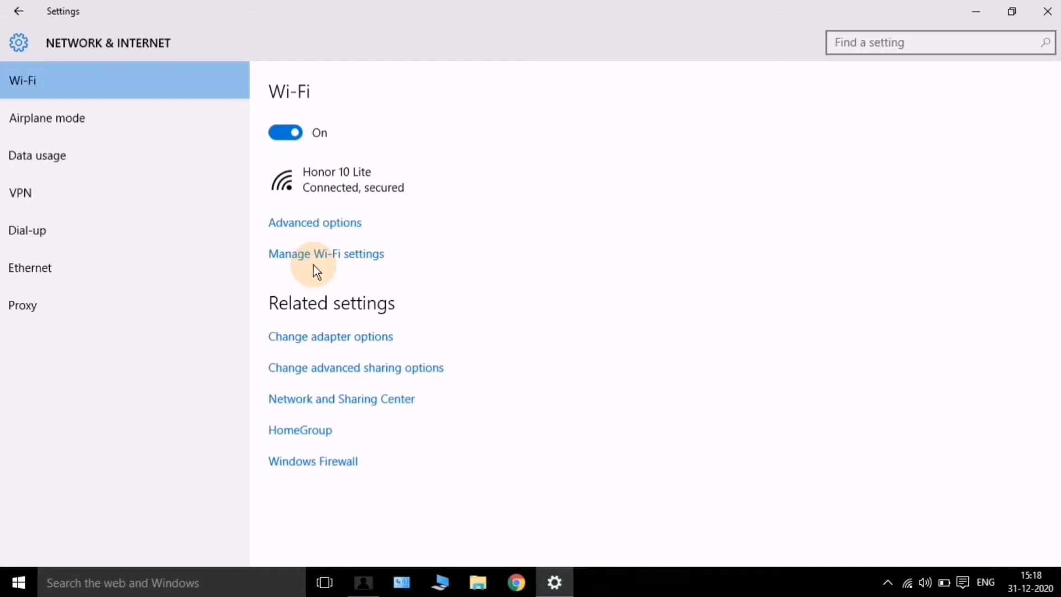
# Open Manage Wi-Fi settings and review the Wi-Fi Sense hotspot and contact-sharing options
pyautogui.click(314, 262)
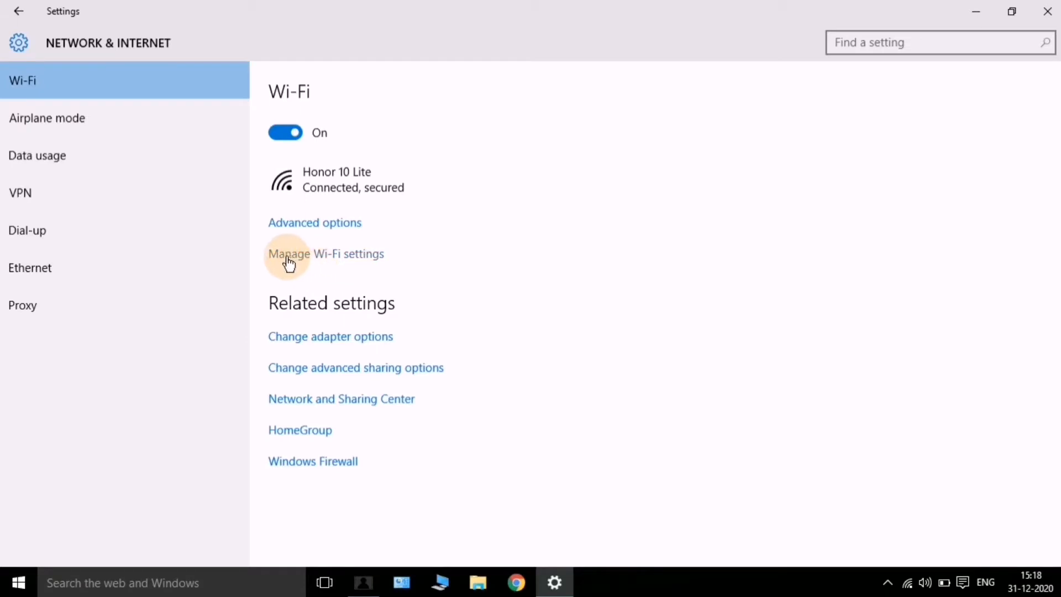
pyautogui.click(334, 256)
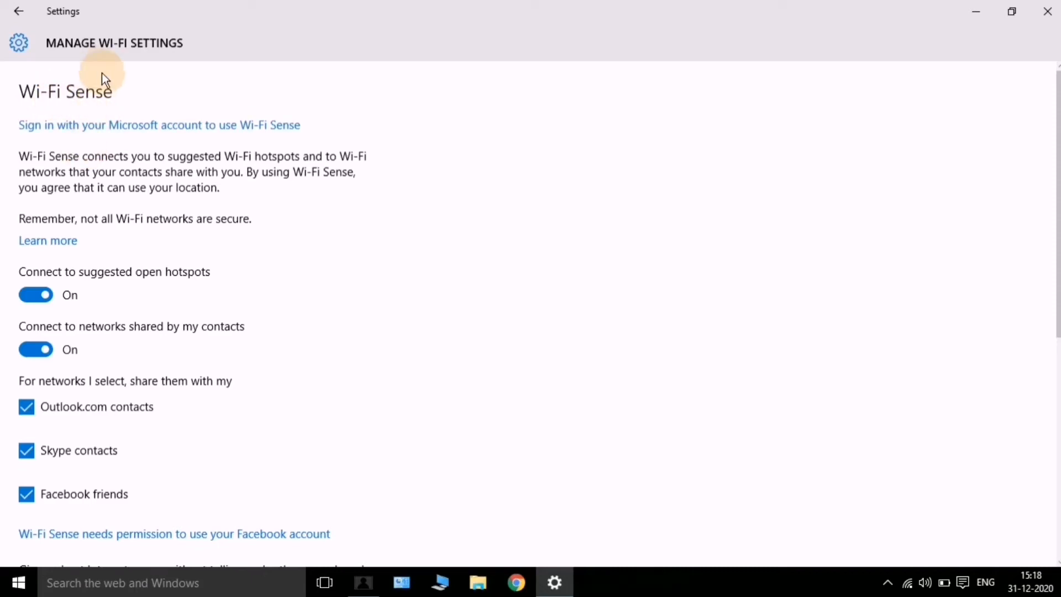
pyautogui.scroll(-6, 220, 362)
pyautogui.scroll(6, 221, 367)
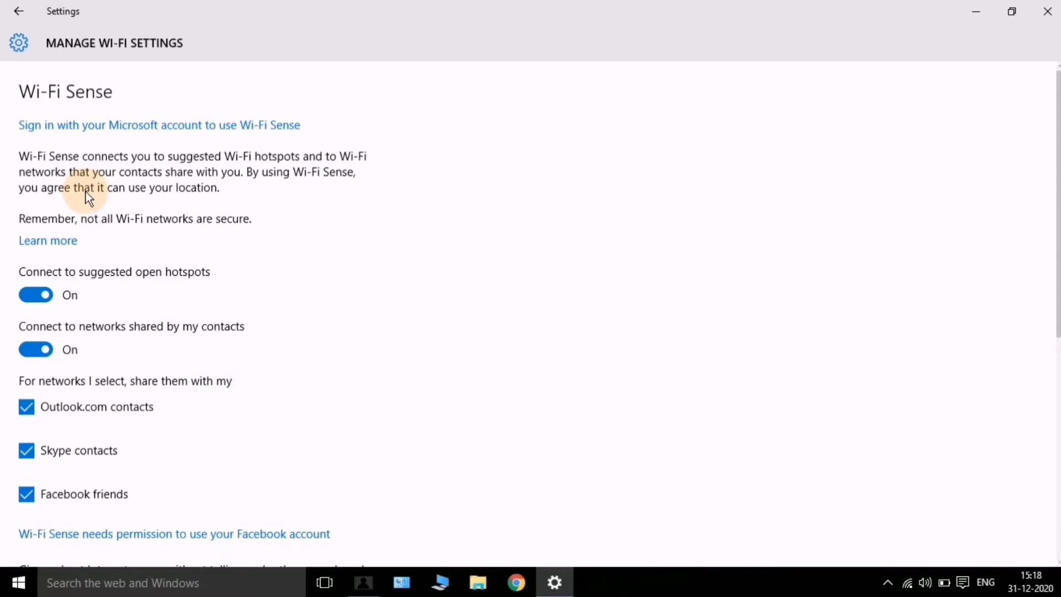
pyautogui.scroll(-2, 88, 197)
pyautogui.scroll(2, 87, 198)
pyautogui.scroll(-5, 83, 149)
pyautogui.scroll(5, 97, 160)
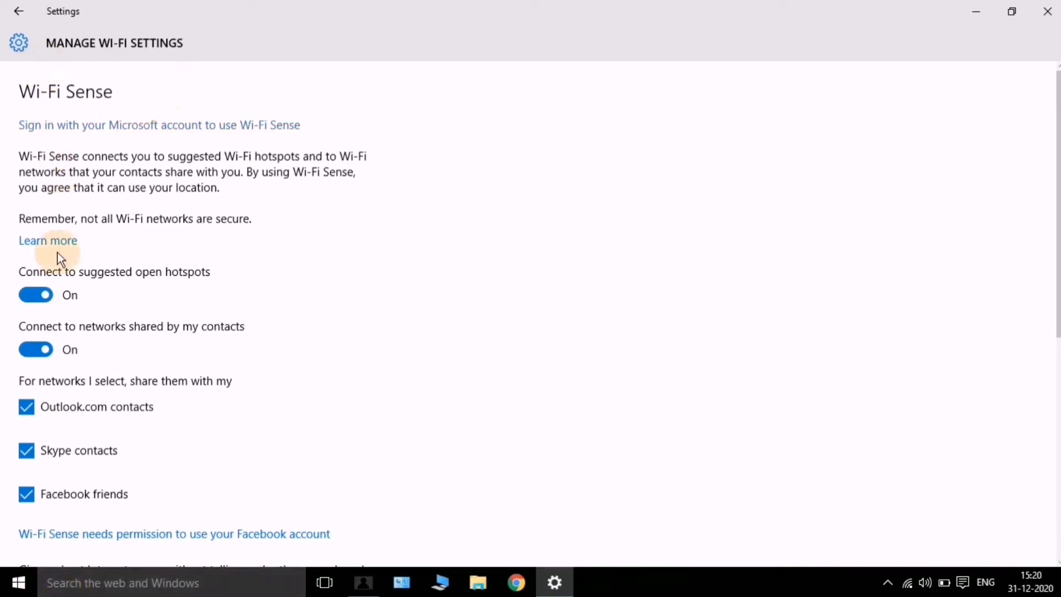
pyautogui.scroll(-2, 151, 208)
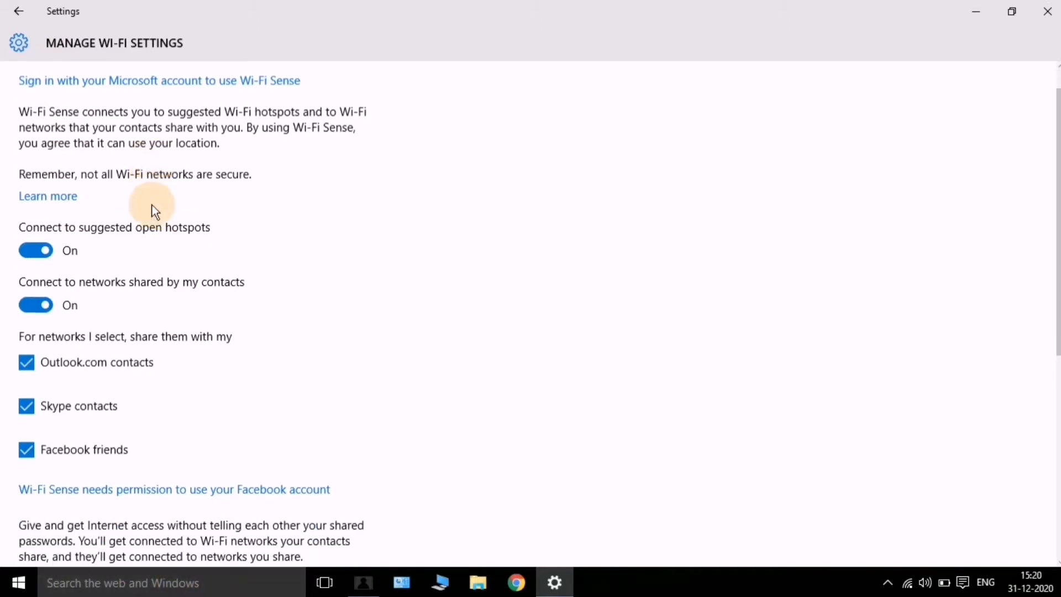
pyautogui.scroll(2, 142, 210)
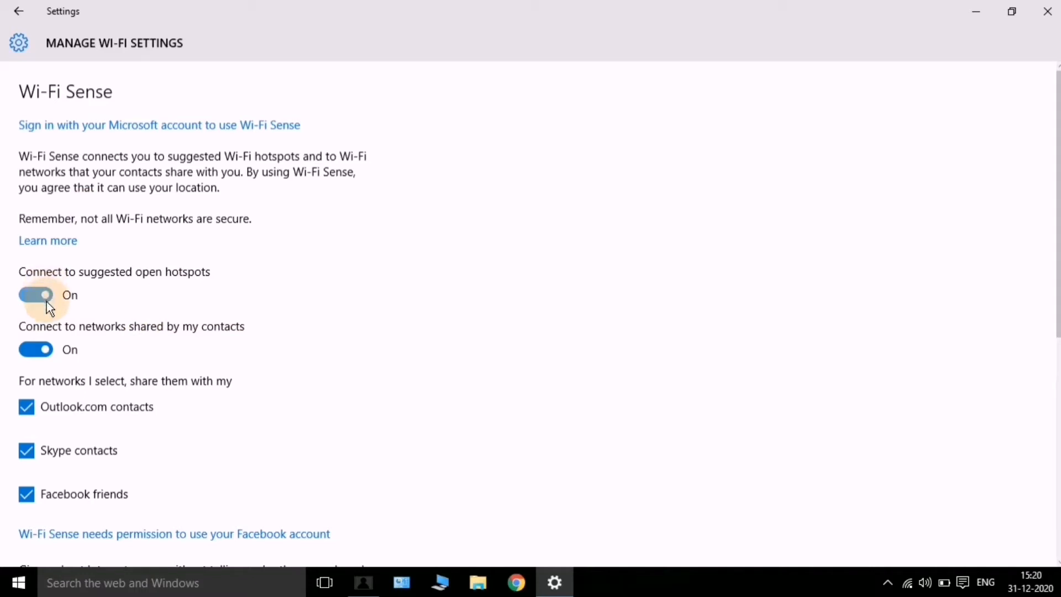
pyautogui.scroll(-2, 67, 240)
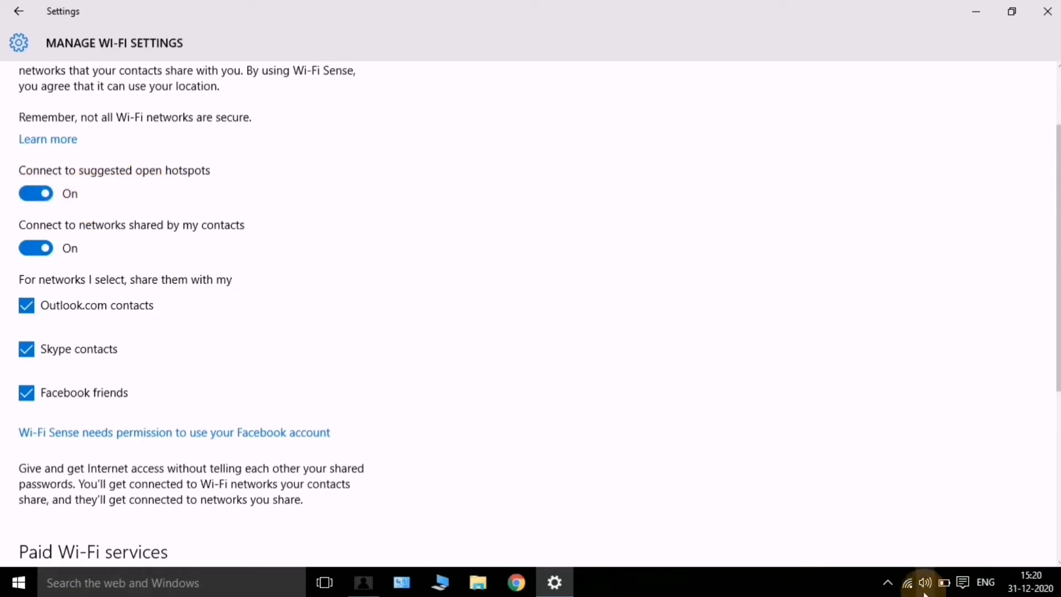
pyautogui.click(907, 587)
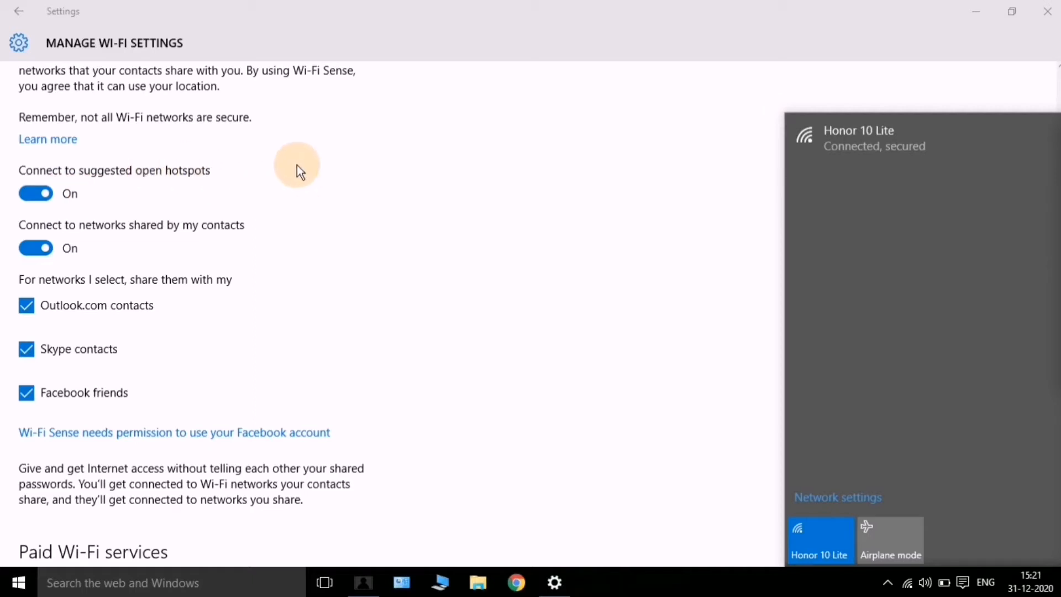
pyautogui.click(326, 164)
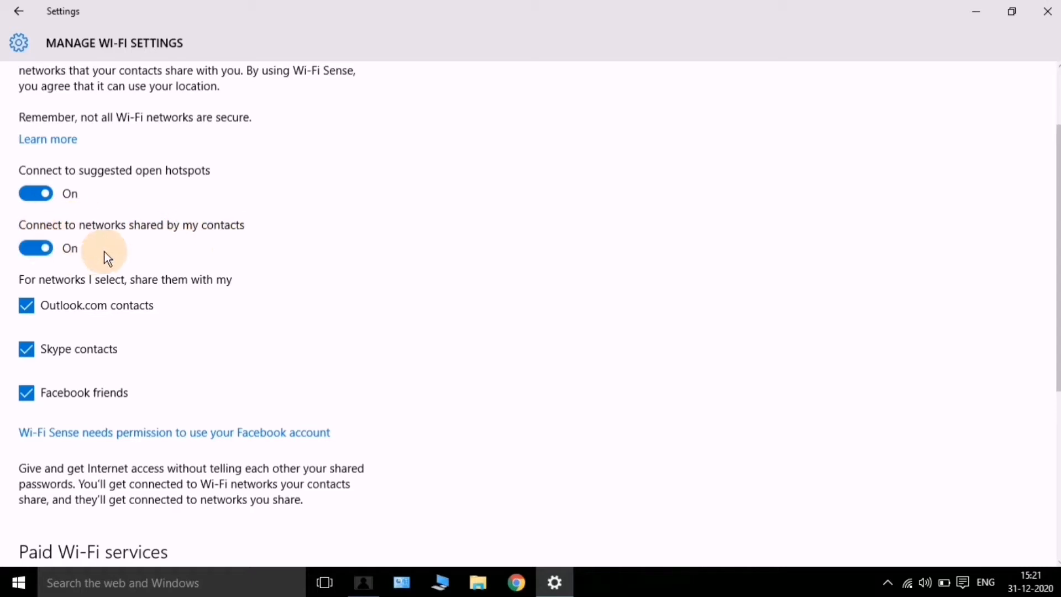
pyautogui.scroll(-2, 70, 243)
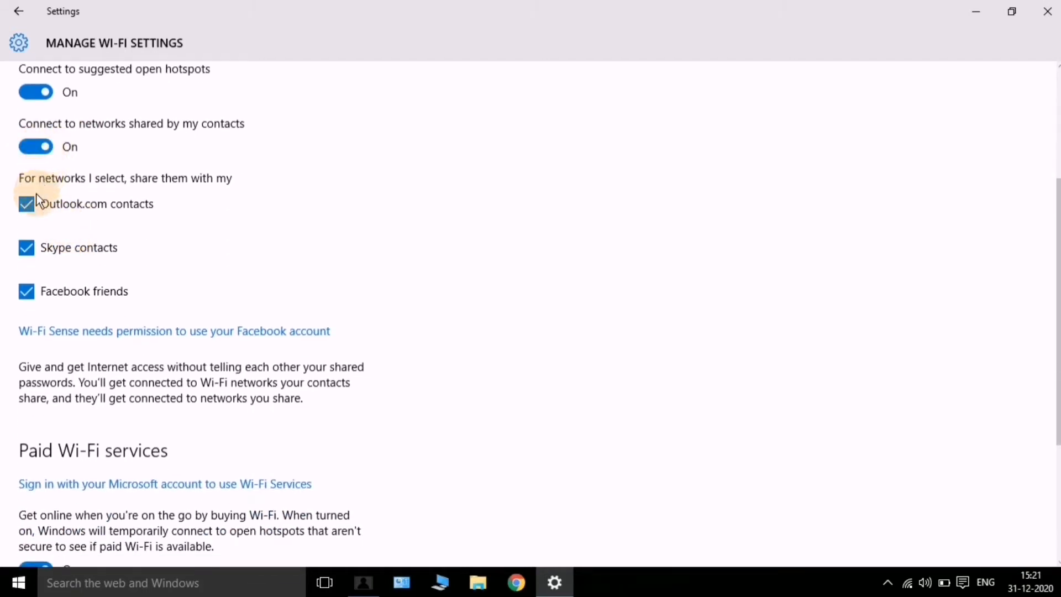
pyautogui.click(50, 147)
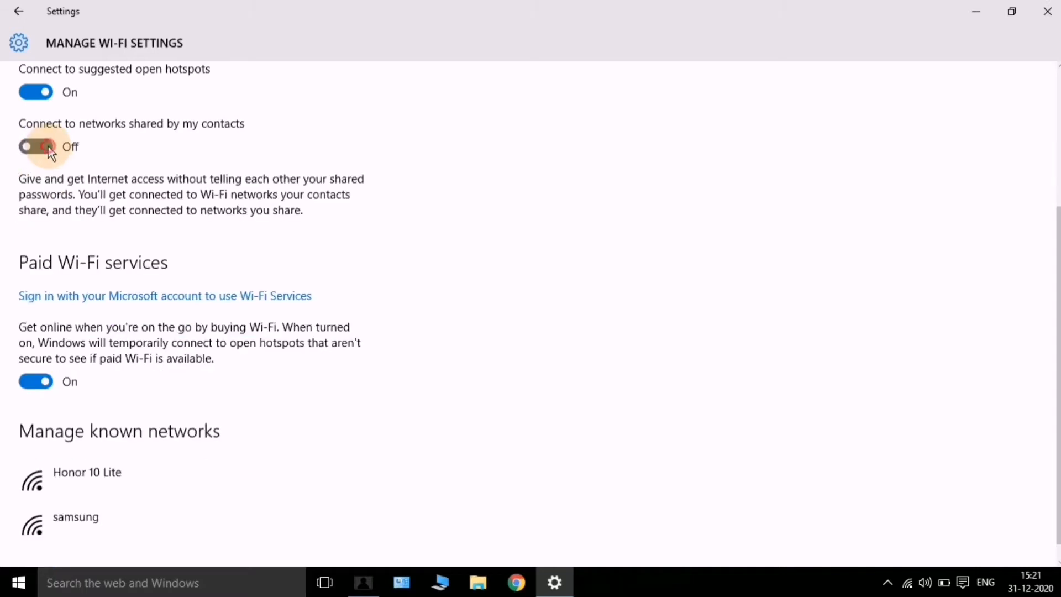
pyautogui.click(48, 147)
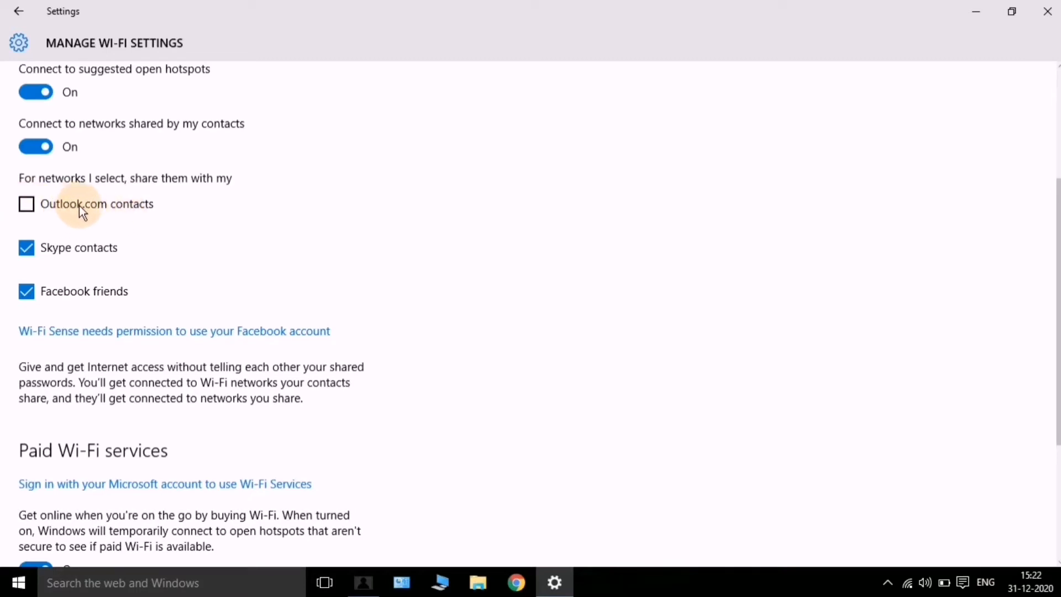
# Check Outlook.com contacts, Skype contacts and Facebook friends for sharing selected Wi-Fi networks
pyautogui.click(26, 203)
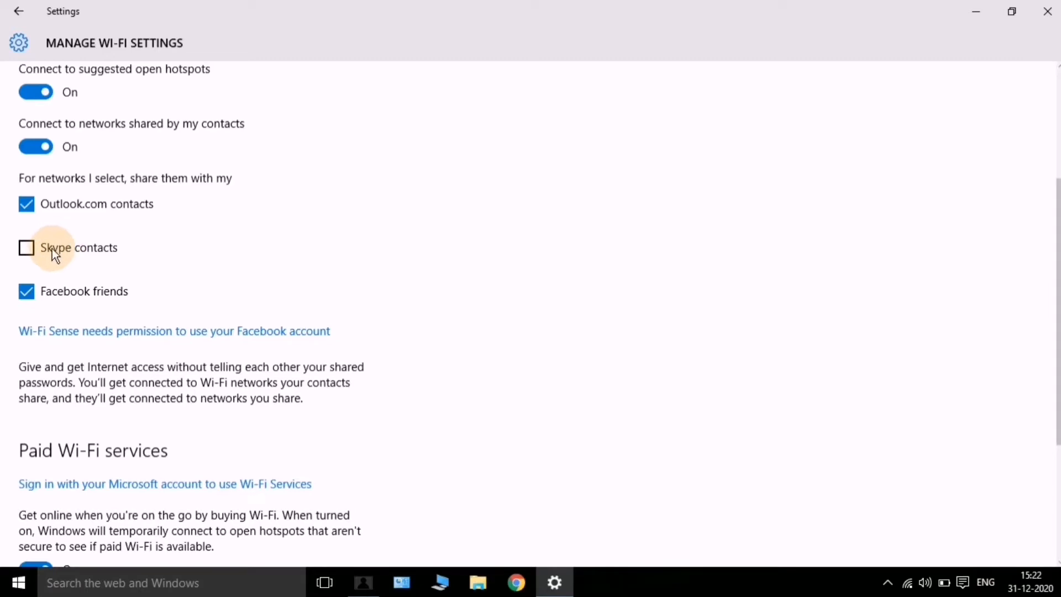
pyautogui.click(24, 247)
pyautogui.click(24, 297)
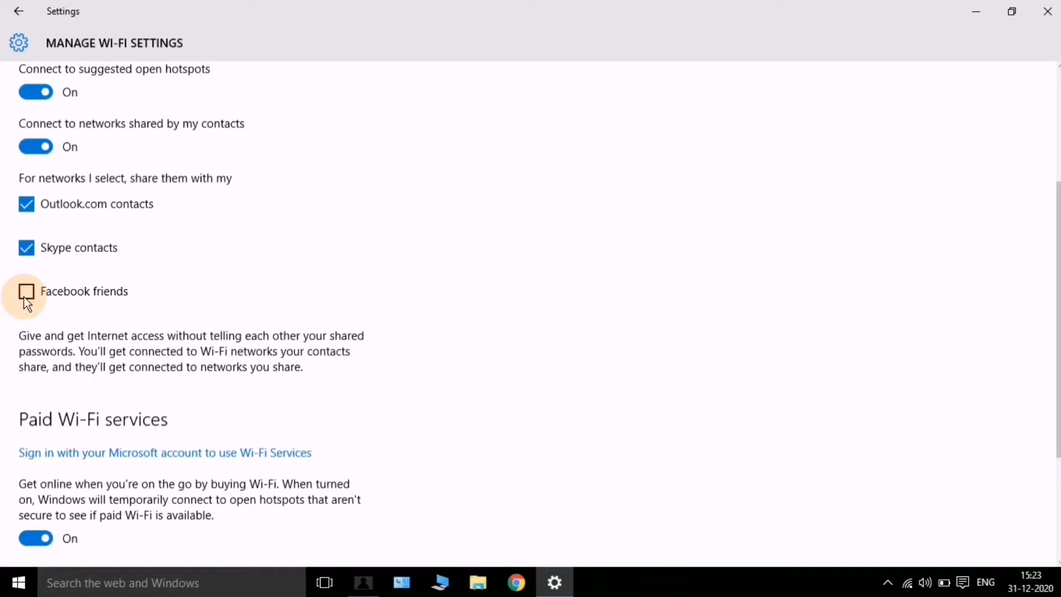
pyautogui.click(24, 297)
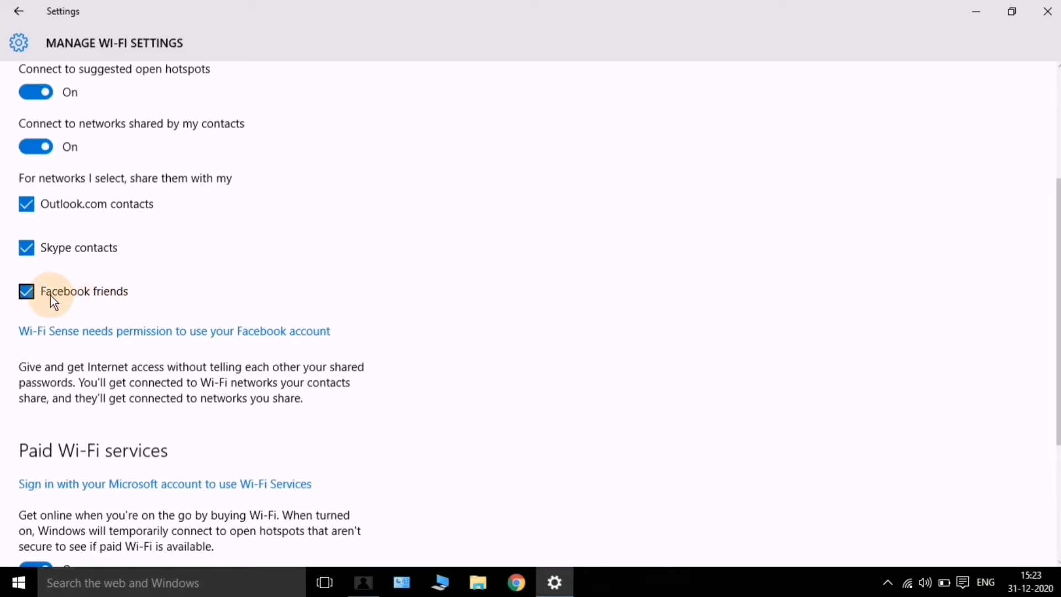
pyautogui.scroll(-2, 51, 295)
pyautogui.scroll(2, 57, 300)
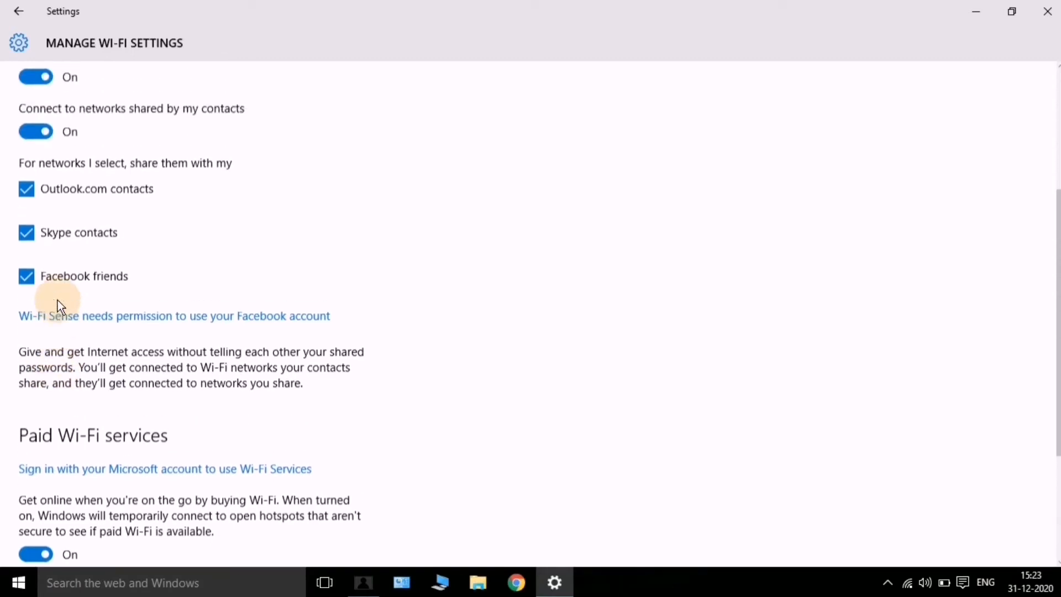
pyautogui.click(40, 145)
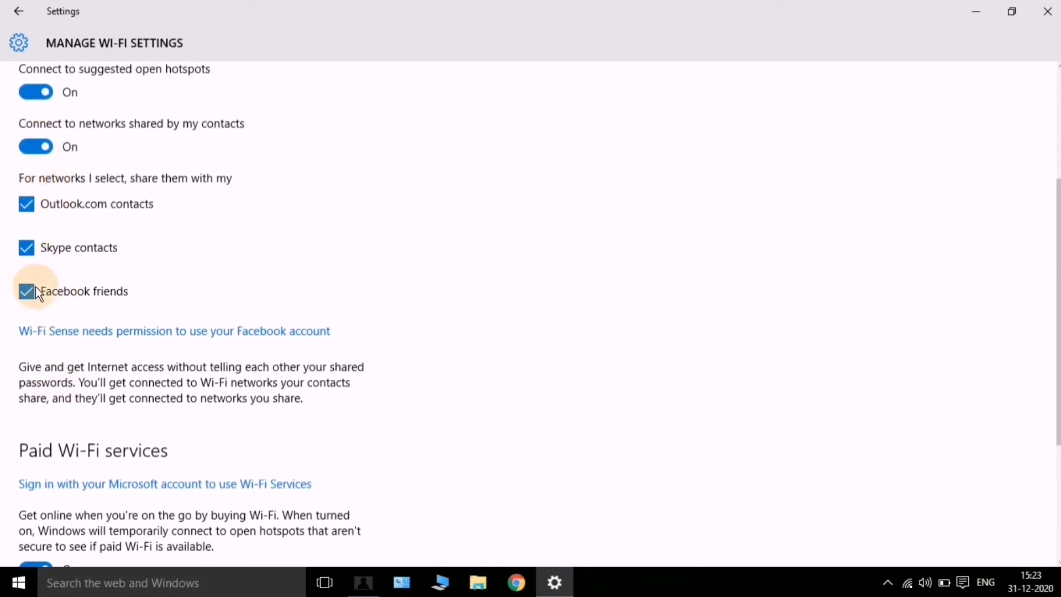
pyautogui.scroll(-2, 36, 289)
pyautogui.scroll(-1, 36, 293)
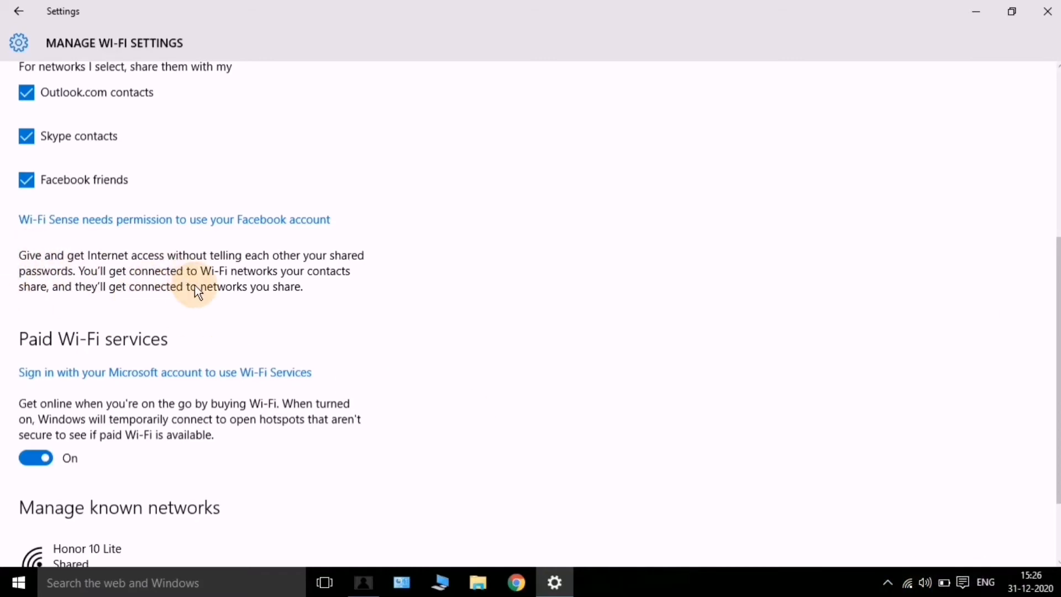
pyautogui.scroll(5, 194, 285)
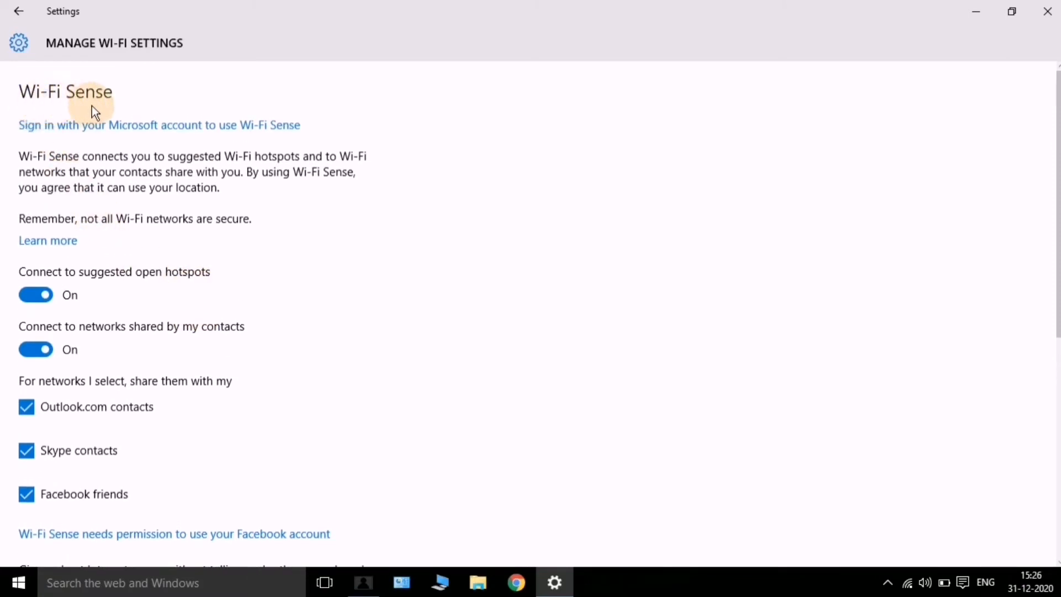
pyautogui.scroll(-2, 92, 105)
pyautogui.scroll(2, 89, 105)
pyautogui.scroll(-3, 88, 105)
pyautogui.scroll(-3, 88, 105)
pyautogui.scroll(6, 88, 105)
pyautogui.scroll(-3, 68, 107)
pyautogui.scroll(-3, 67, 107)
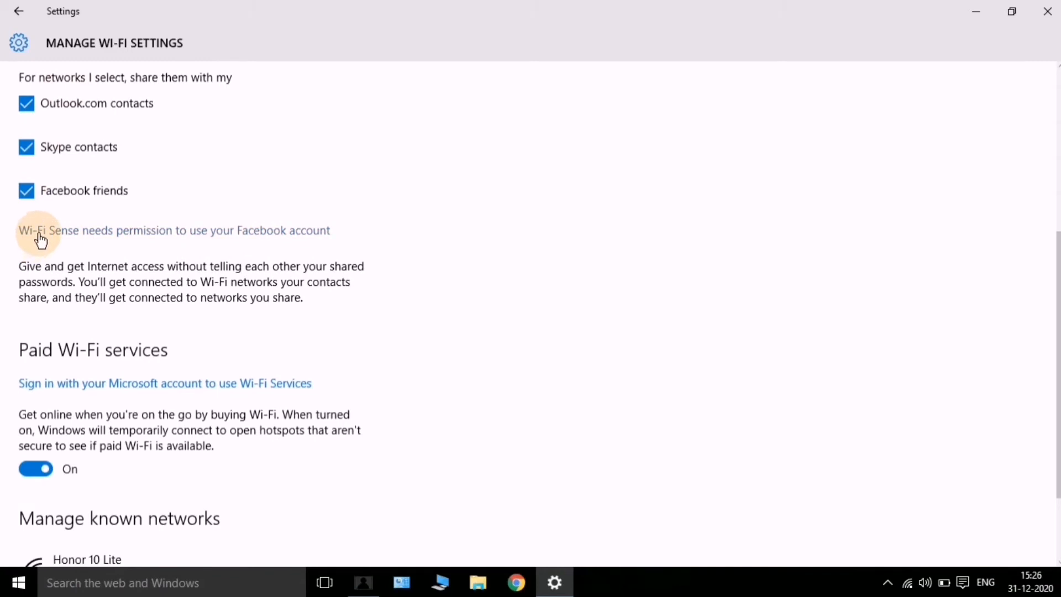
pyautogui.click(79, 233)
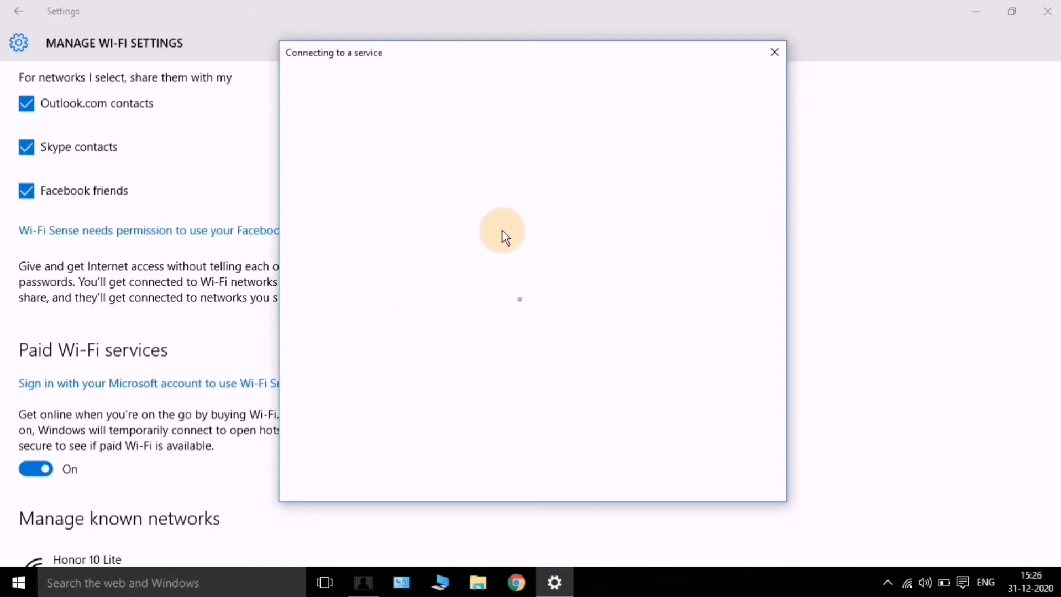
pyautogui.scroll(-3, 492, 376)
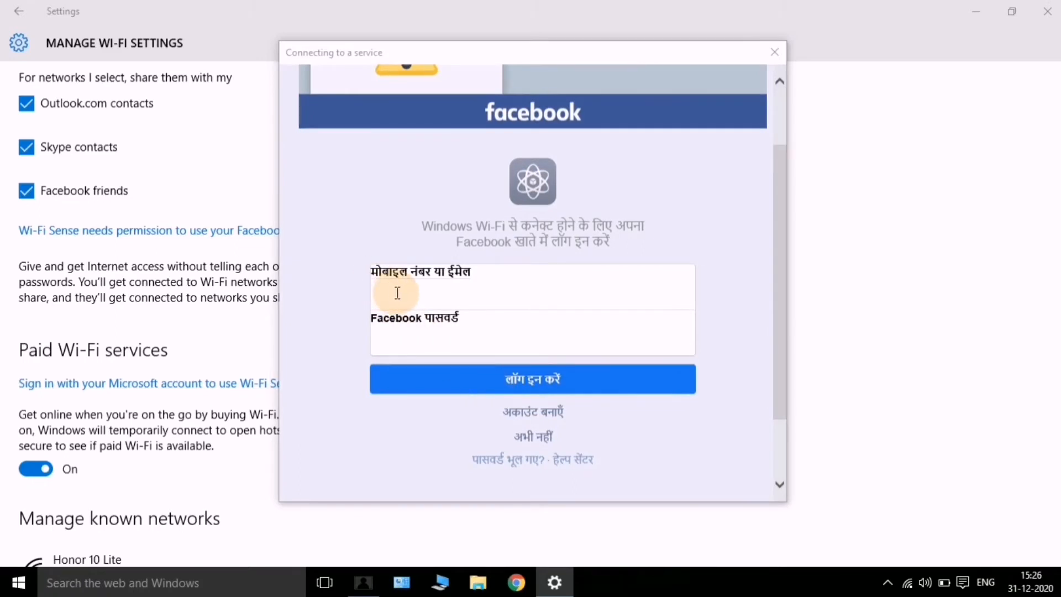
pyautogui.click(780, 51)
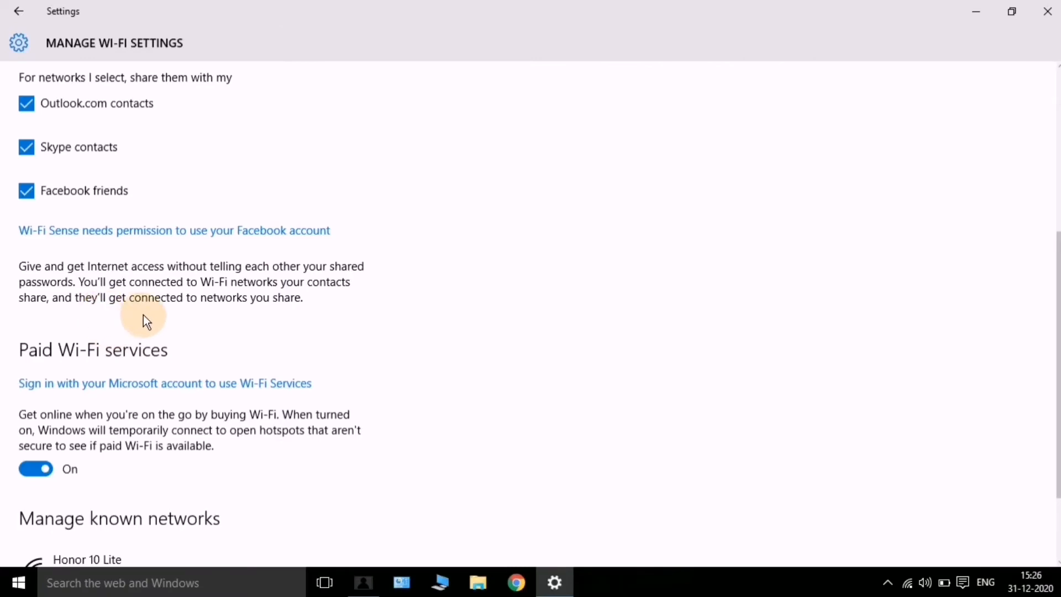
pyautogui.scroll(5, 145, 321)
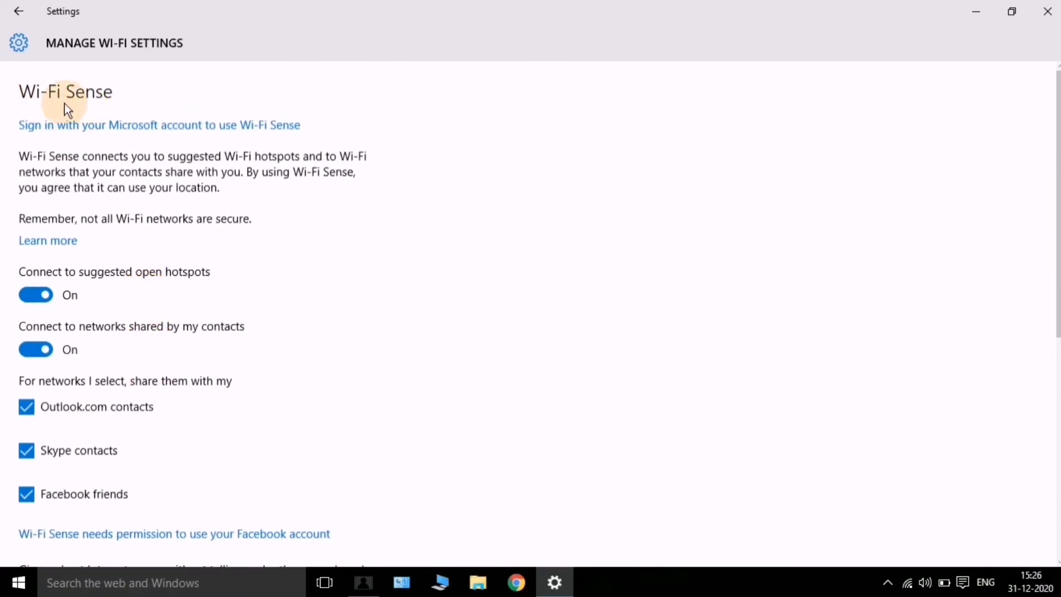
pyautogui.scroll(-3, 97, 111)
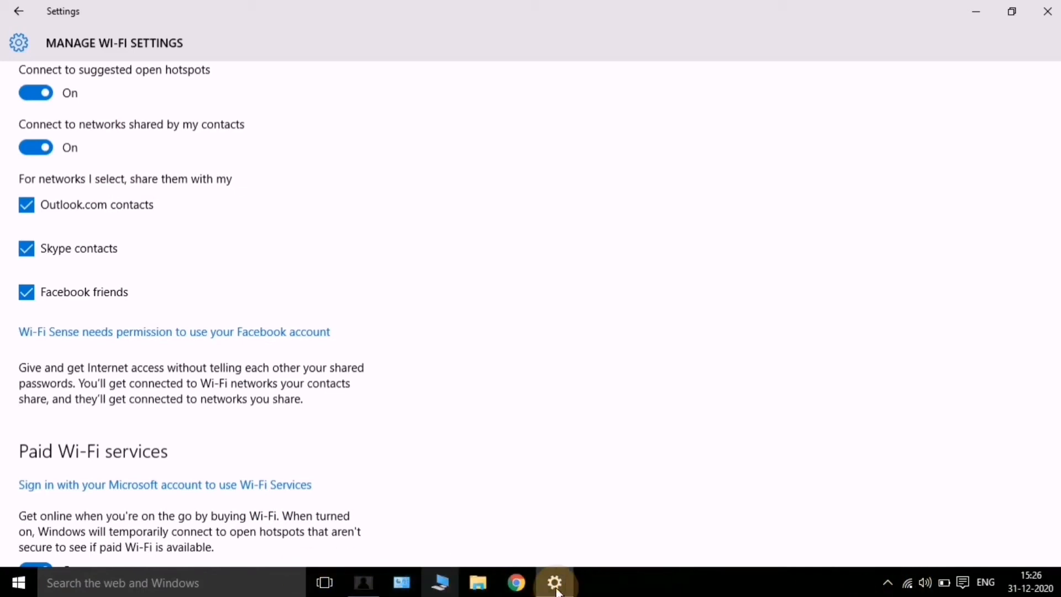
pyautogui.scroll(4, 221, 276)
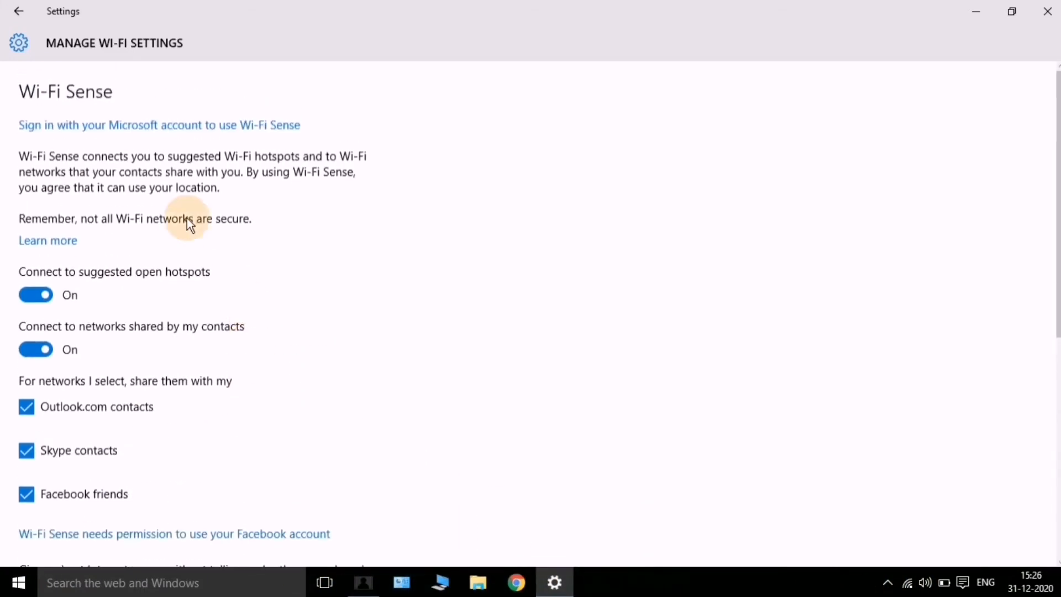
pyautogui.scroll(-6, 45, 96)
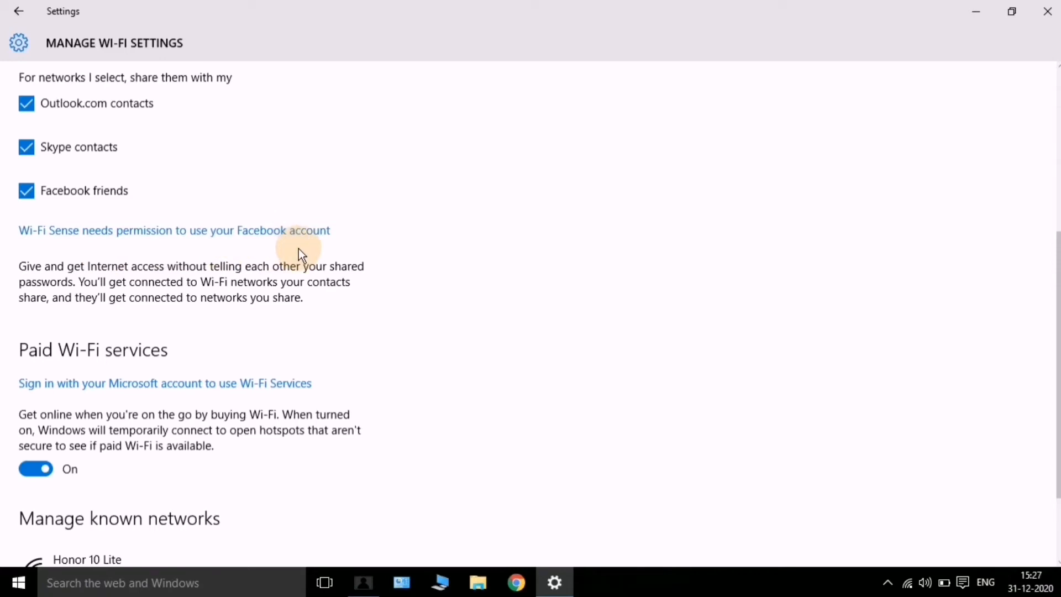
pyautogui.scroll(-2, 299, 250)
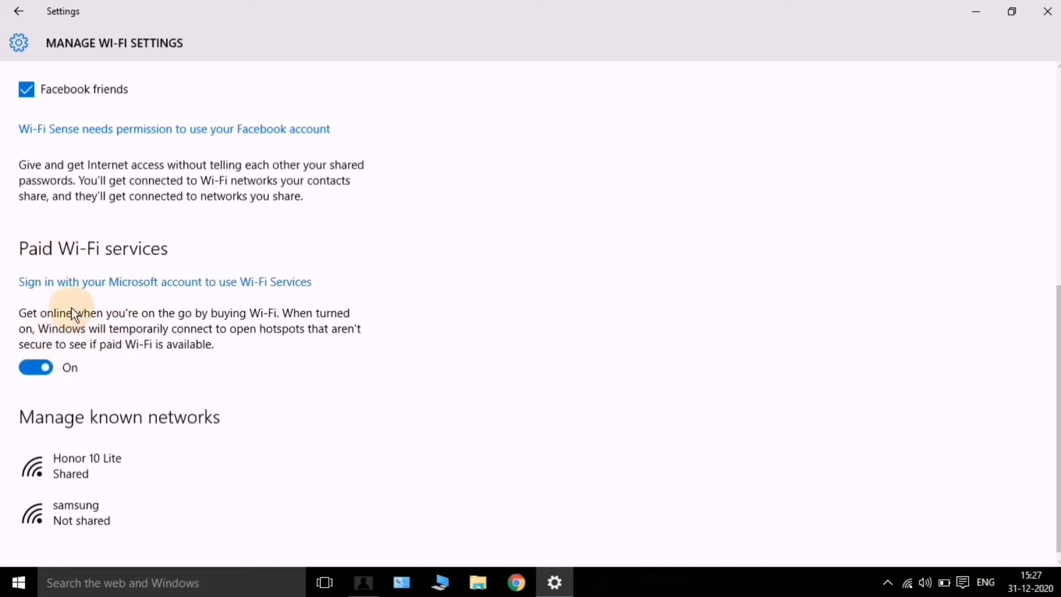
pyautogui.scroll(-1, 98, 264)
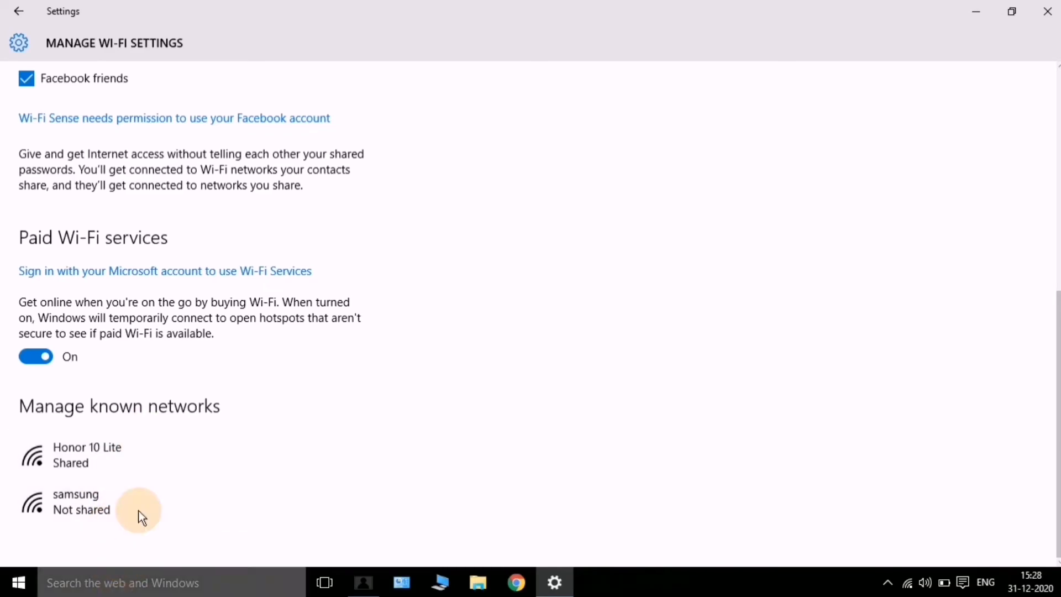
pyautogui.scroll(8, 147, 480)
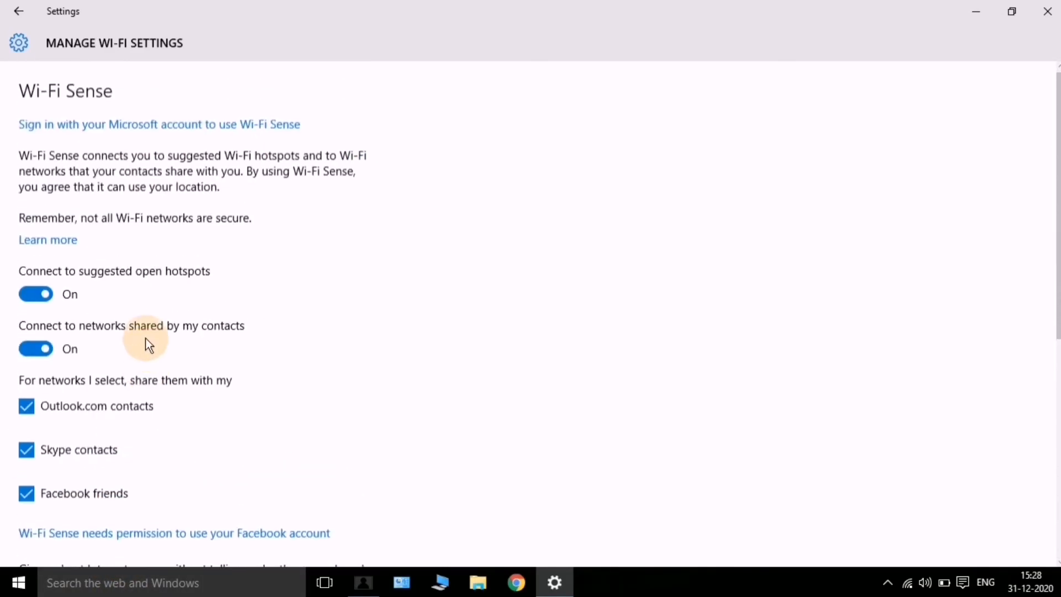
# Return to the Network & Internet Wi-Fi page and open the network adapters list
pyautogui.click(22, 12)
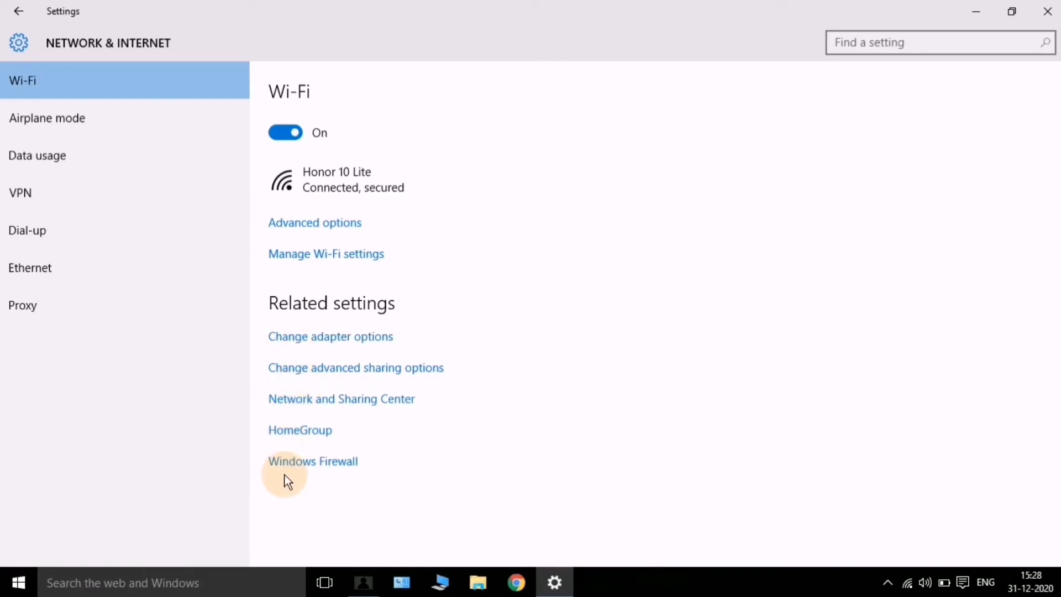
pyautogui.click(327, 344)
# Show the Wi-Fi adapter's status: IPv4 Internet access, 150.0 Mbps, SSID Honor 10 Lite
pyautogui.click(313, 335)
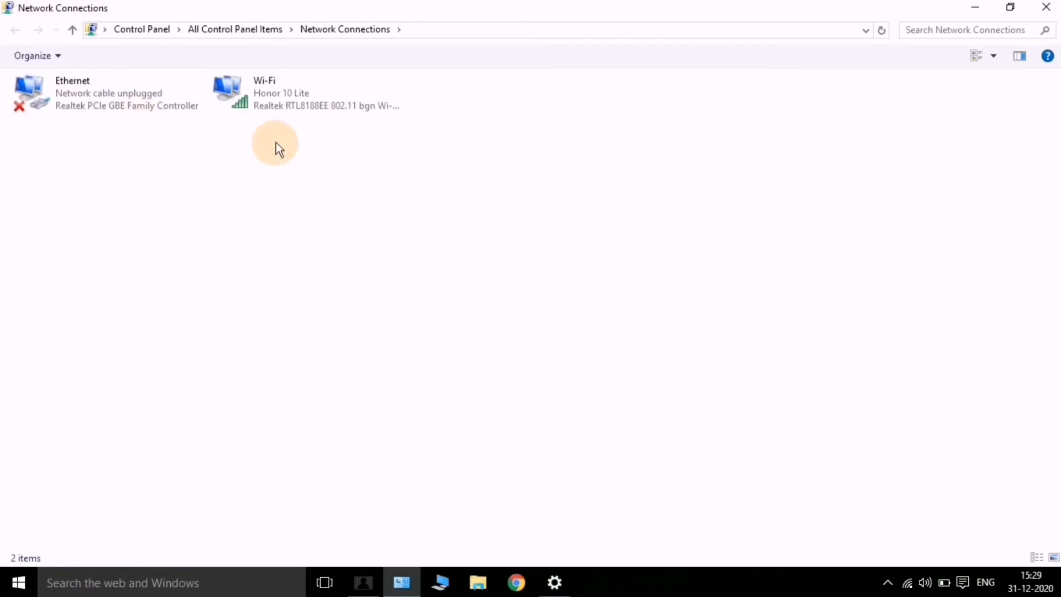
pyautogui.doubleClick(288, 95)
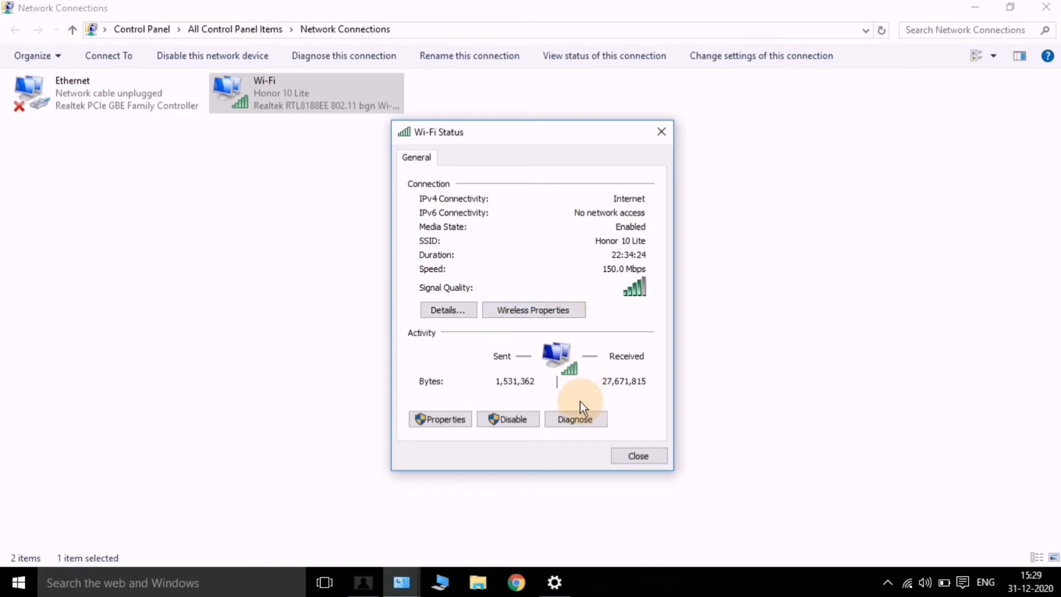
# Close the Wi-Fi Status dialog and go up to All Control Panel Items
pyautogui.click(664, 131)
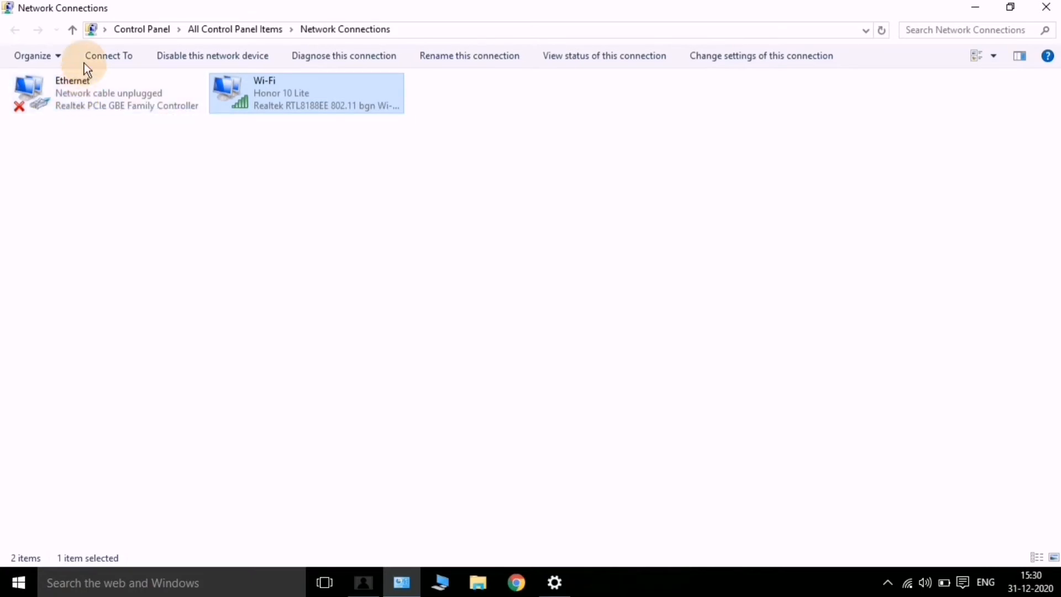
pyautogui.click(71, 26)
# Close the Control Panel window and open Change advanced sharing options from Related settings
pyautogui.click(1046, 7)
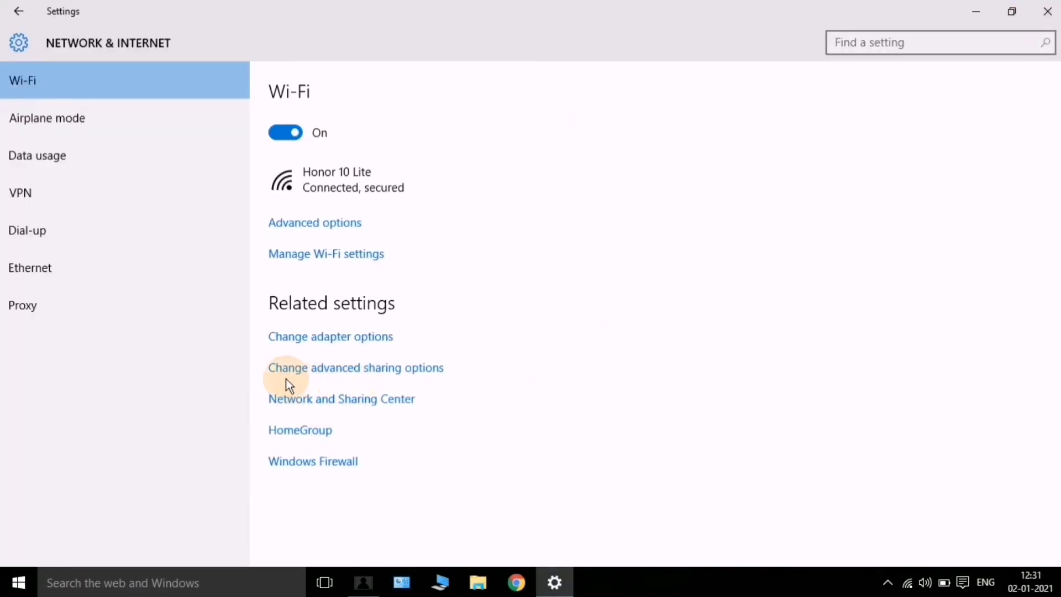
pyautogui.click(320, 378)
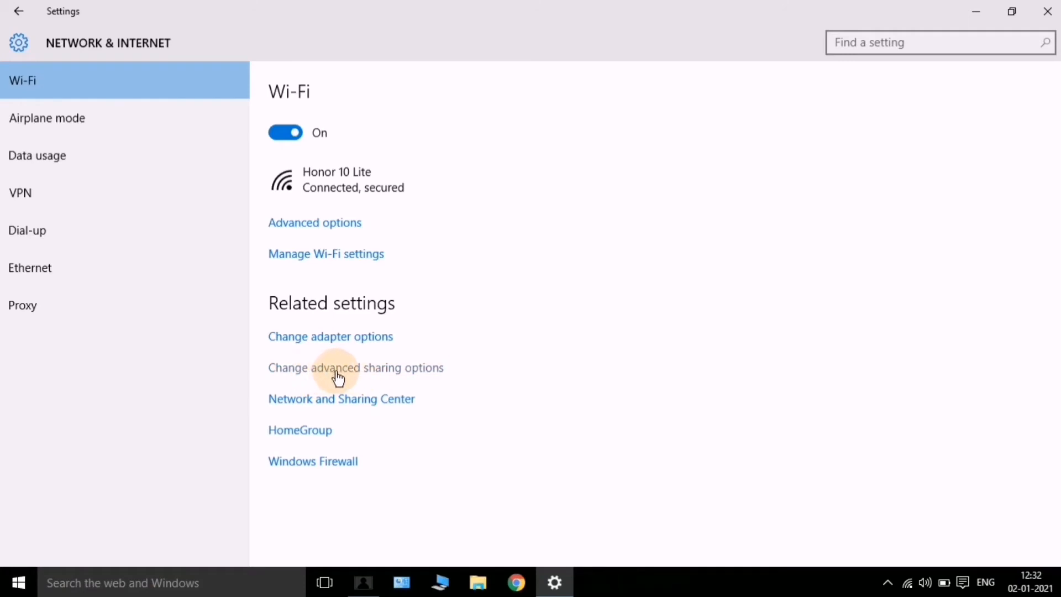
pyautogui.click(340, 376)
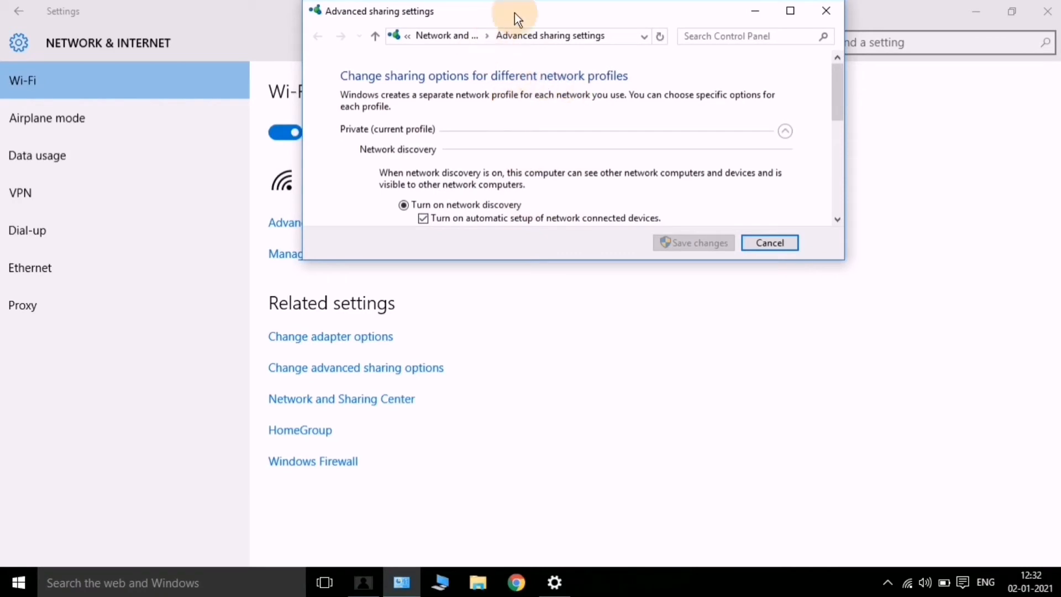
# Maximize the Advanced sharing settings window to show all Private profile options
pyautogui.doubleClick(549, 15)
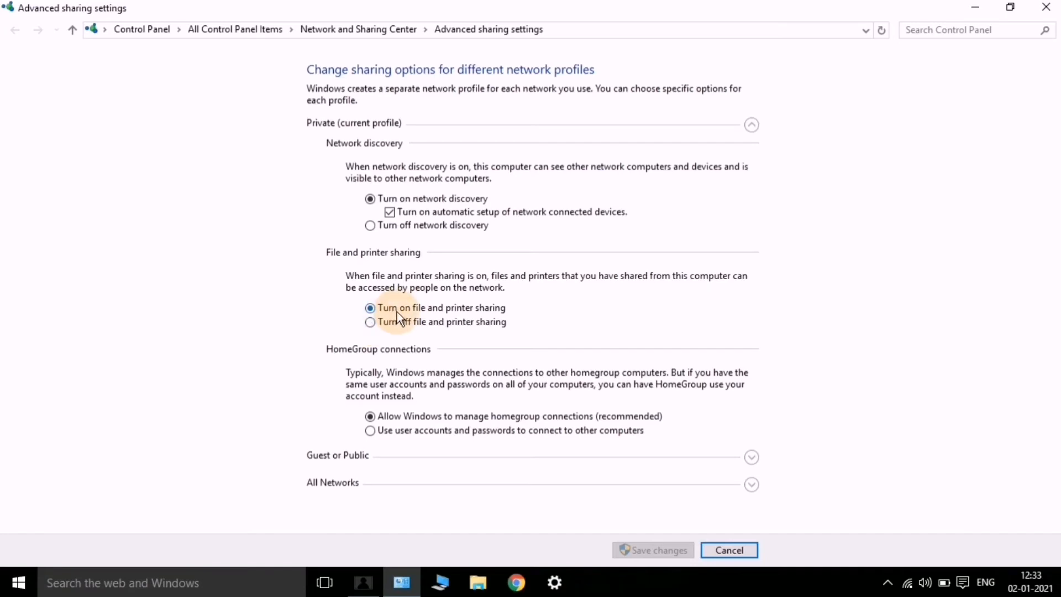
pyautogui.click(374, 325)
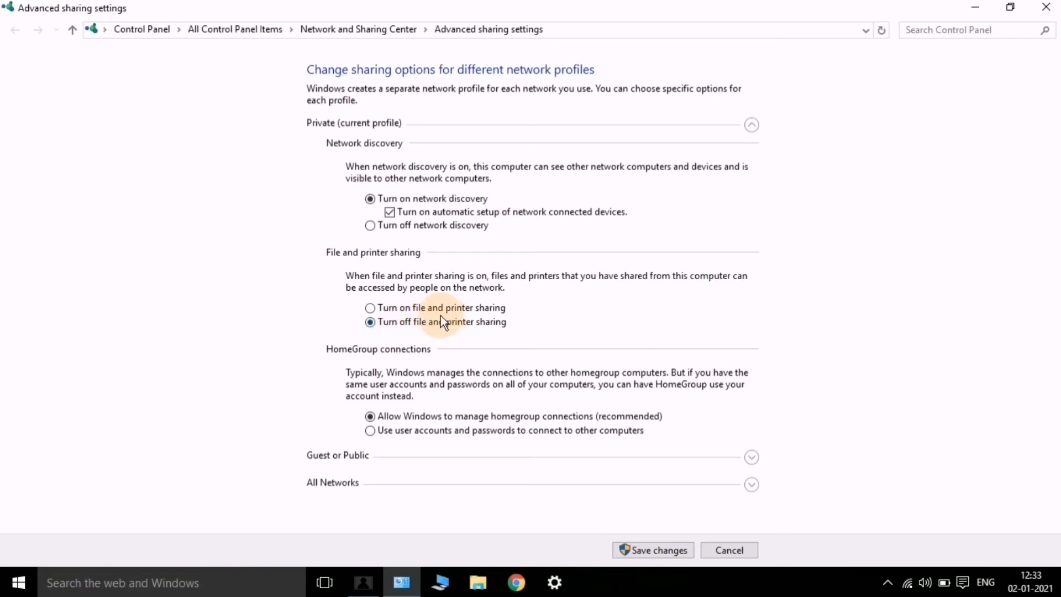
pyautogui.click(370, 309)
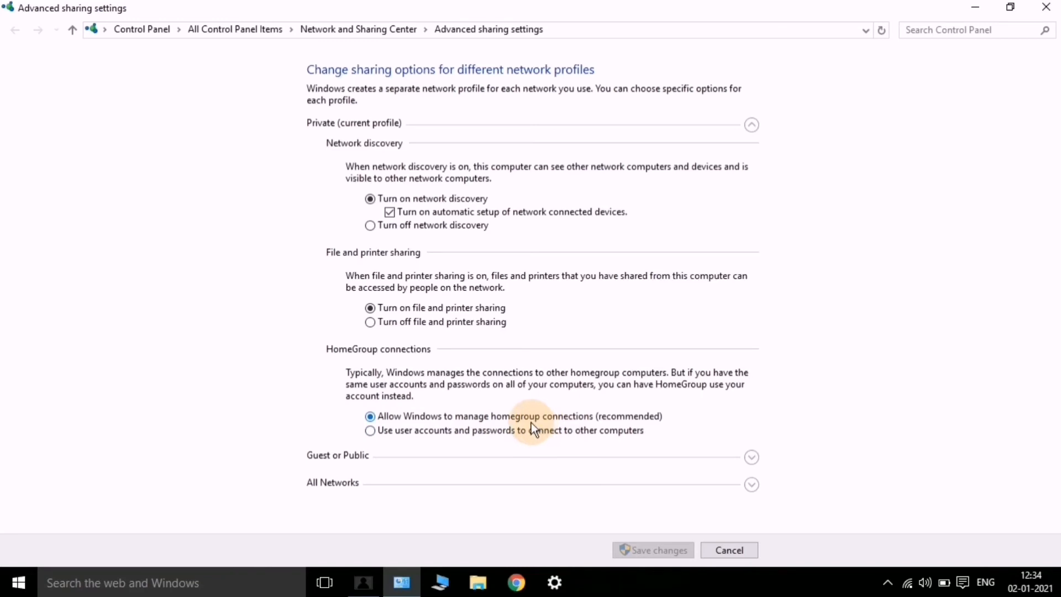
pyautogui.click(372, 434)
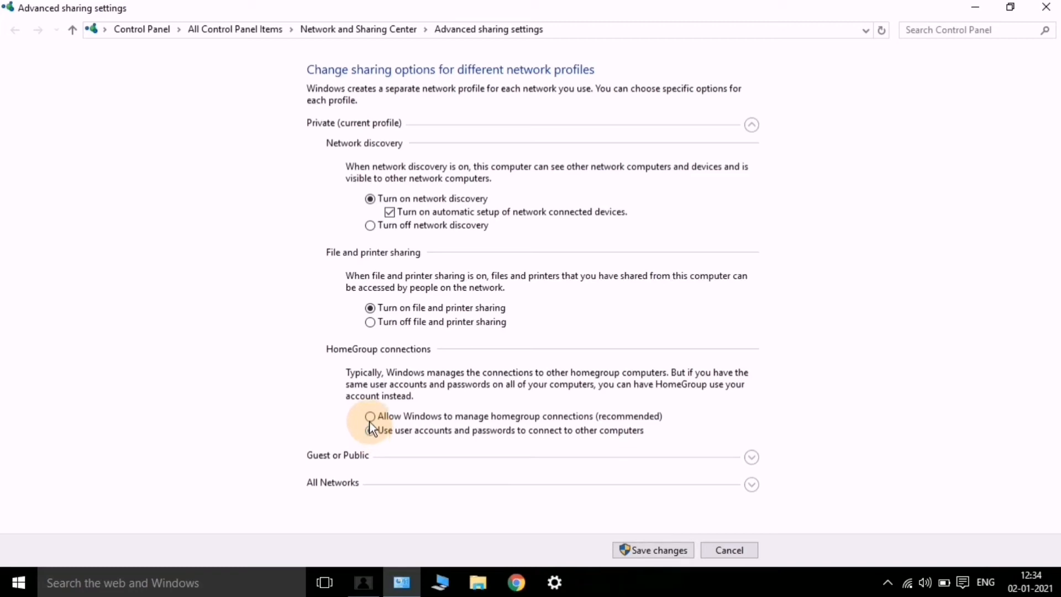
pyautogui.click(370, 417)
pyautogui.click(372, 433)
pyautogui.click(372, 417)
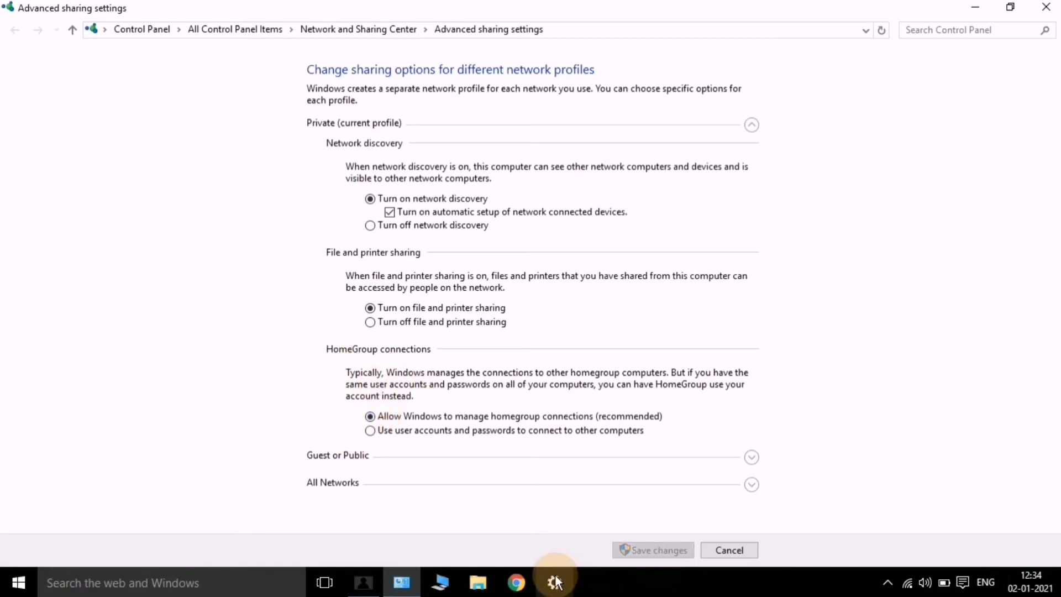
# Close Advanced sharing settings and return Settings to the Network & Internet Wi-Fi page
pyautogui.click(1045, 8)
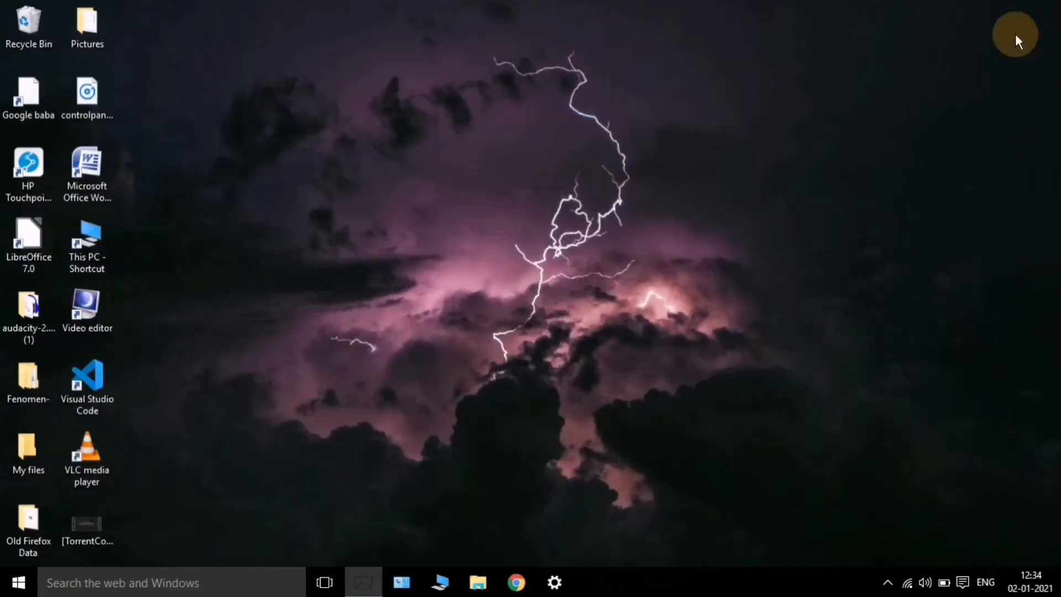
pyautogui.click(555, 586)
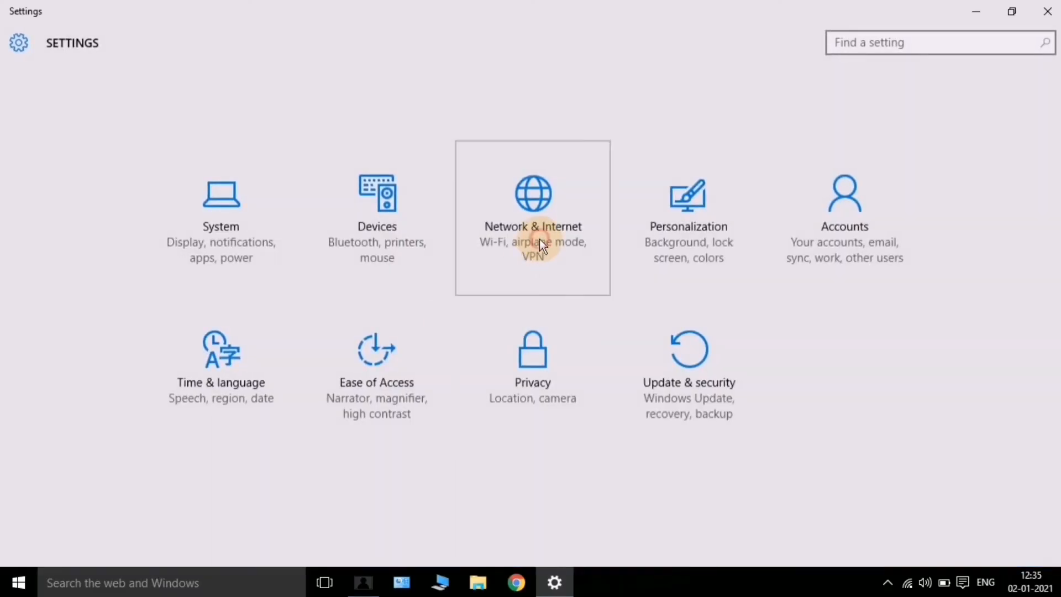
pyautogui.click(540, 240)
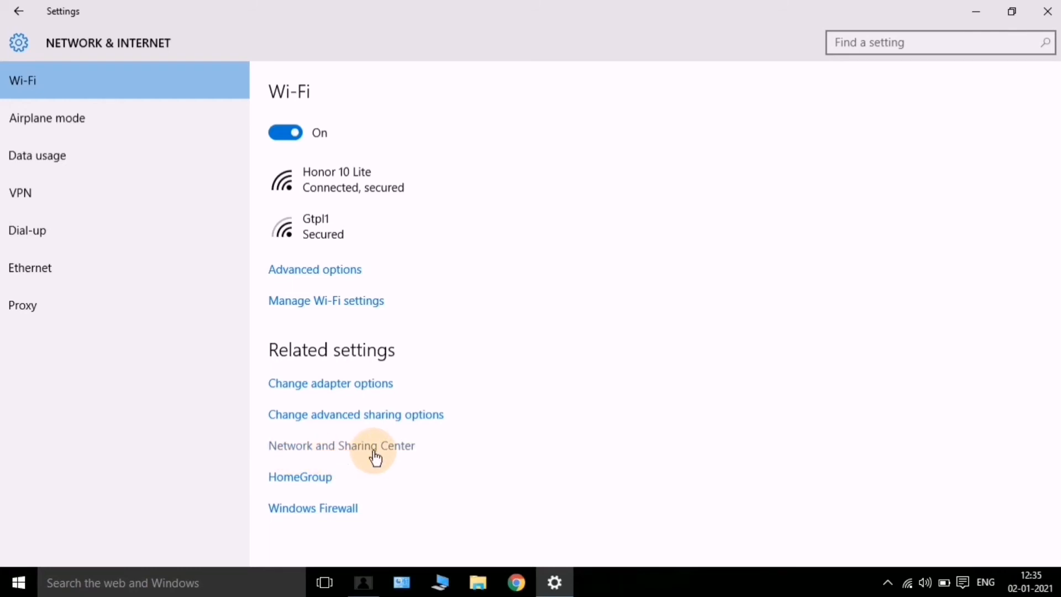
# From Network and Sharing Center, launch the 'Set up a new connection or network' wizard
pyautogui.click(319, 450)
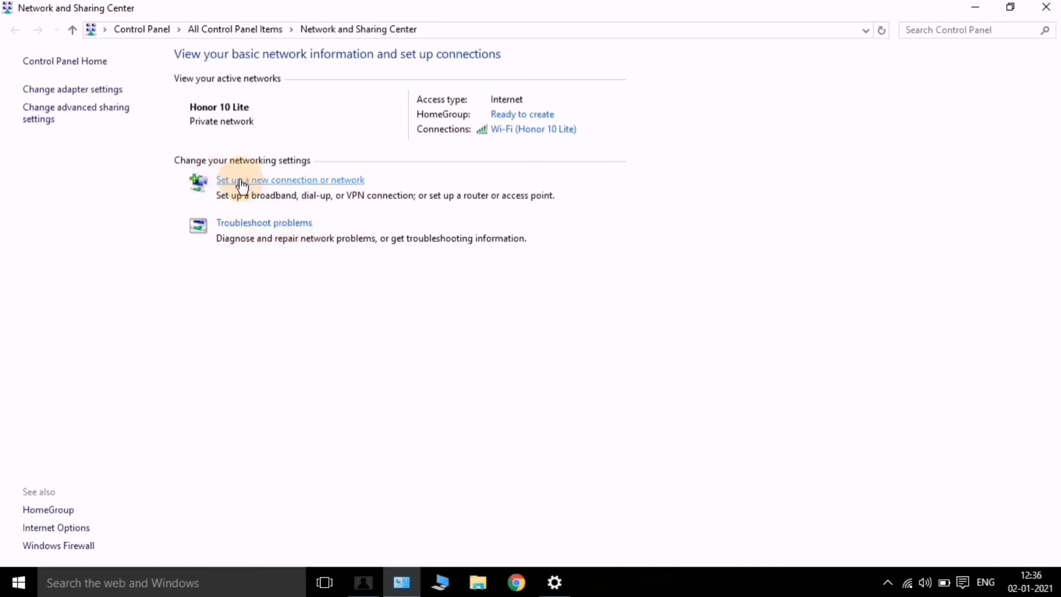
pyautogui.click(277, 184)
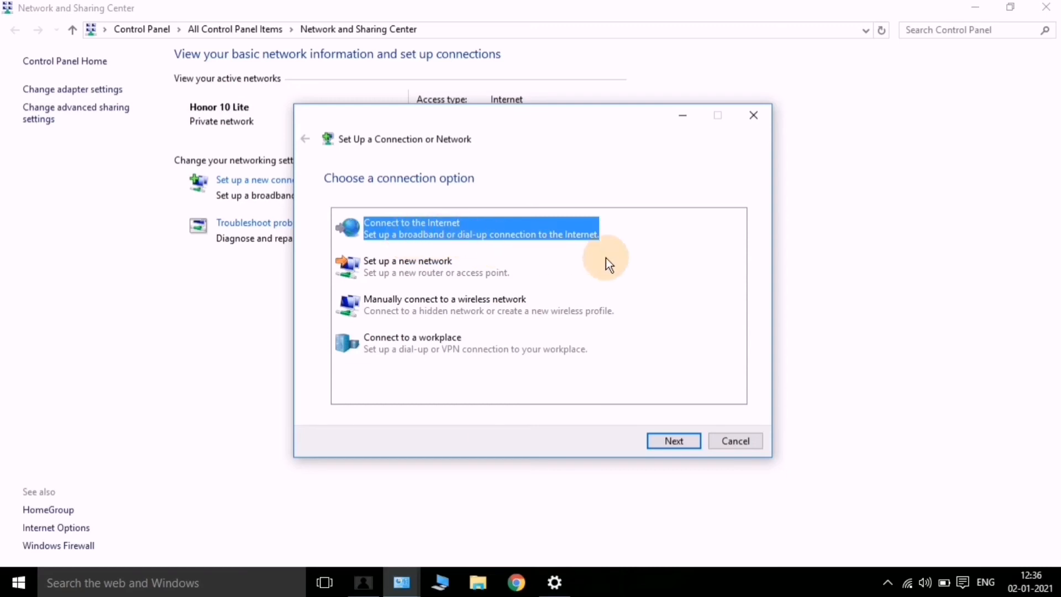
# In the wizard, compare the Connect to the Internet and Set up a new network options
pyautogui.click(628, 261)
pyautogui.click(464, 243)
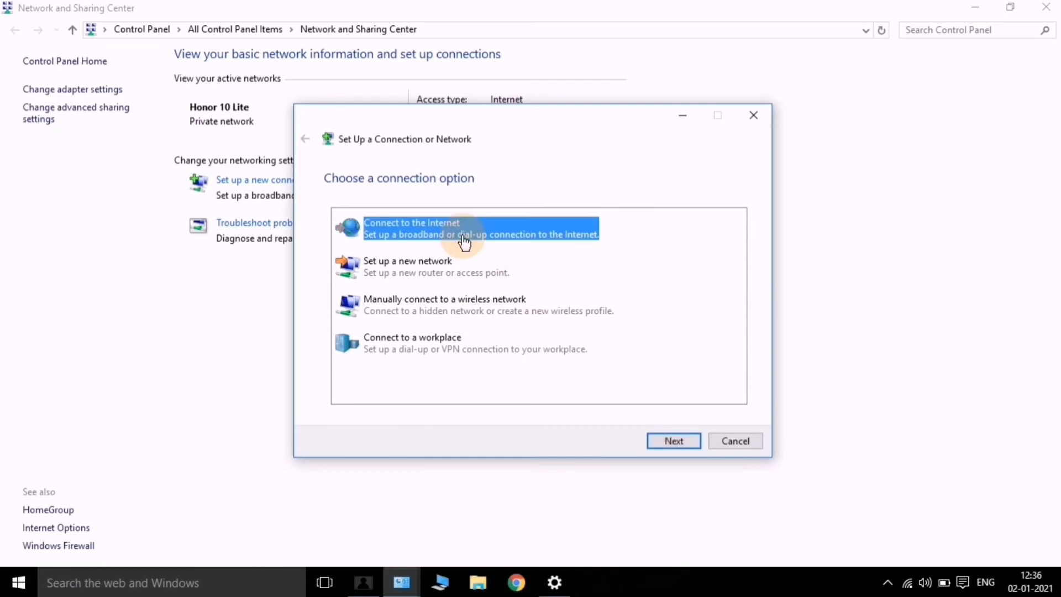
pyautogui.click(498, 249)
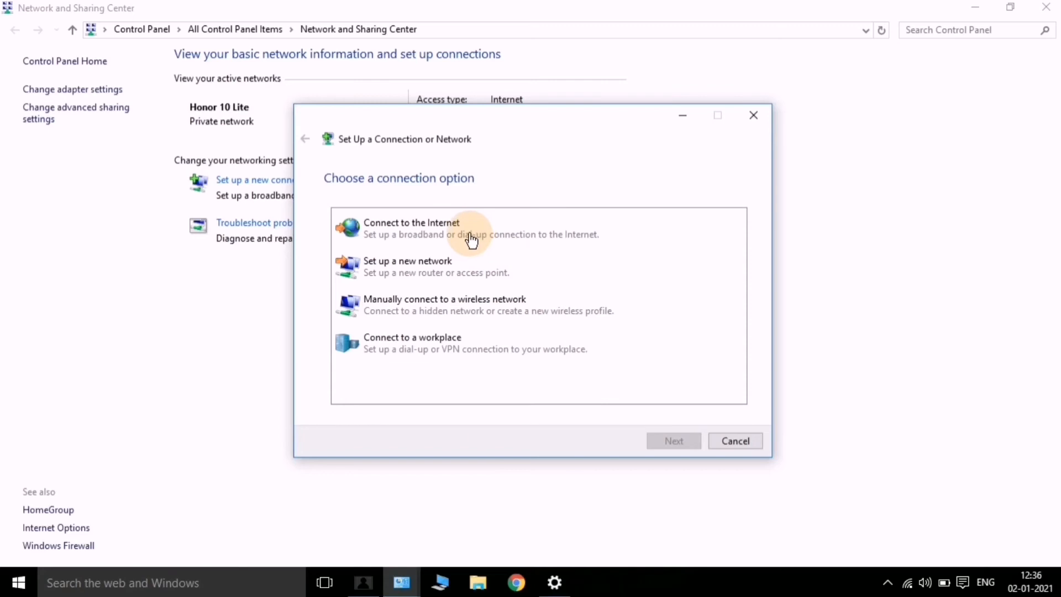
pyautogui.click(431, 238)
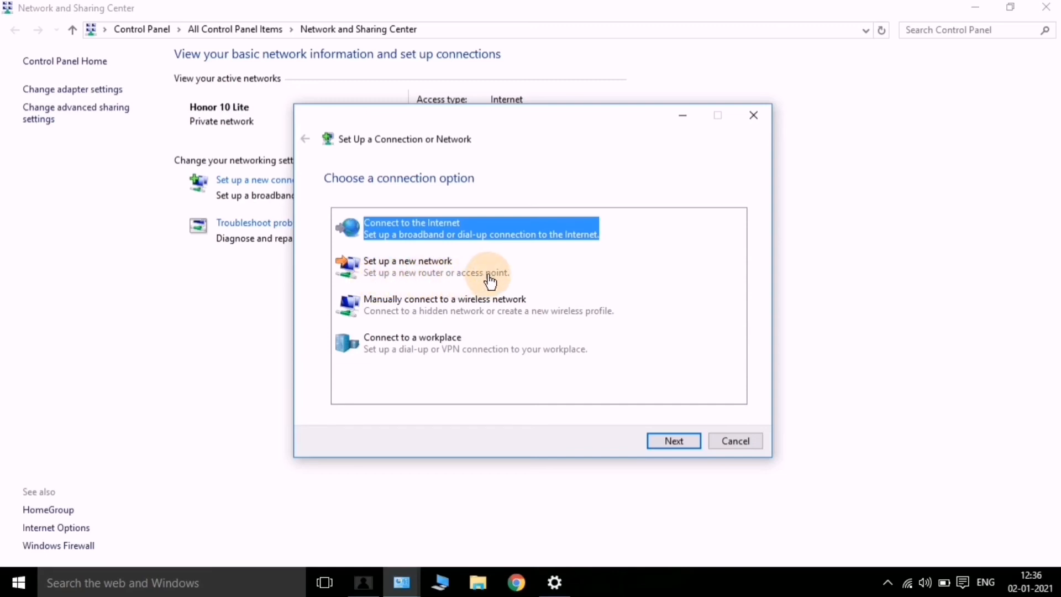
pyautogui.click(424, 277)
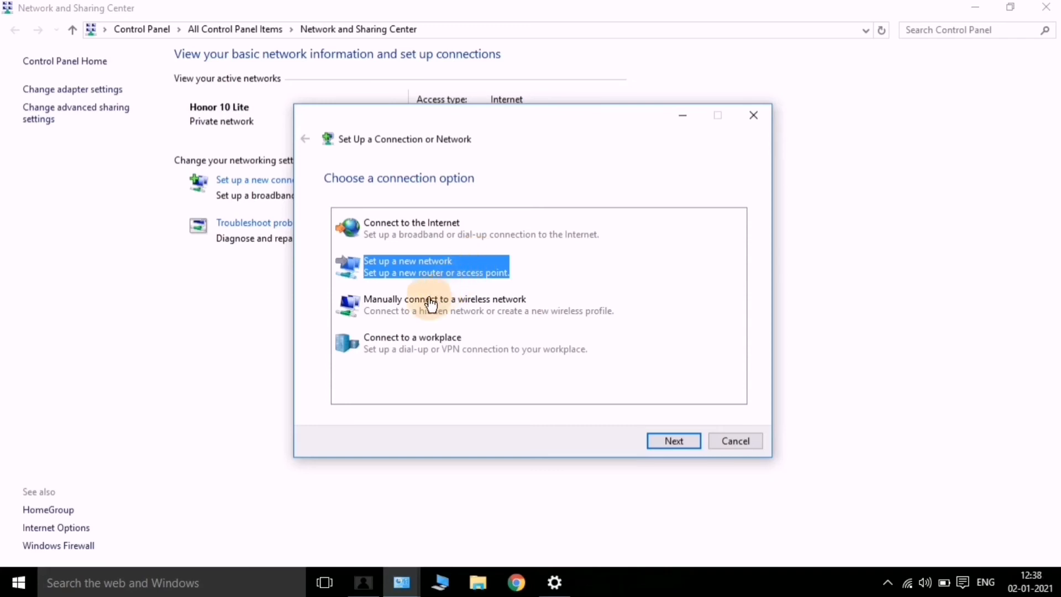
# Review the wireless-network and workplace options, then close the wizard and Network and Sharing Center
pyautogui.click(390, 313)
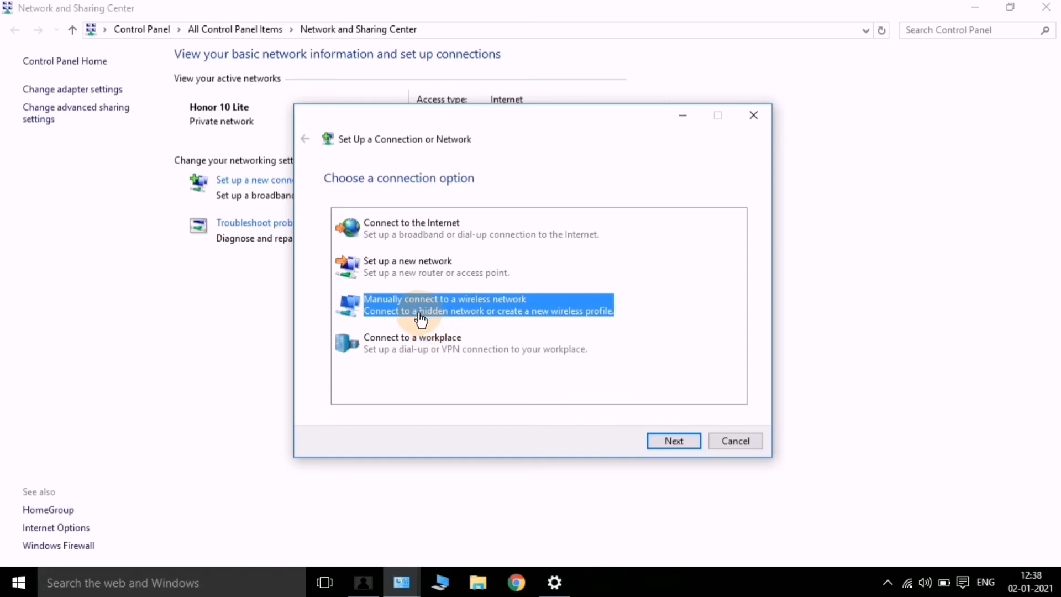
pyautogui.click(423, 354)
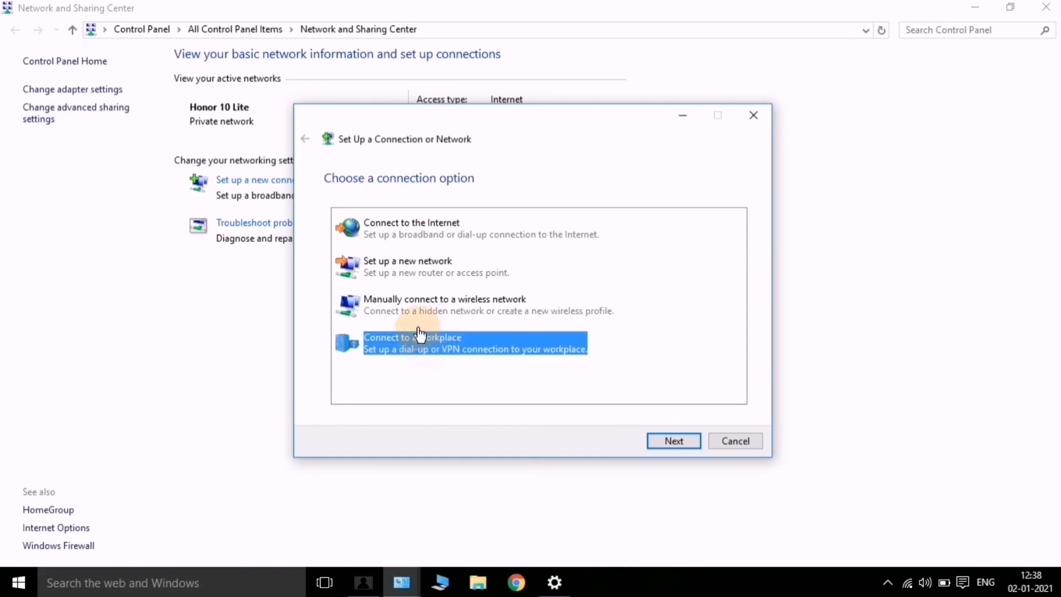
pyautogui.click(414, 303)
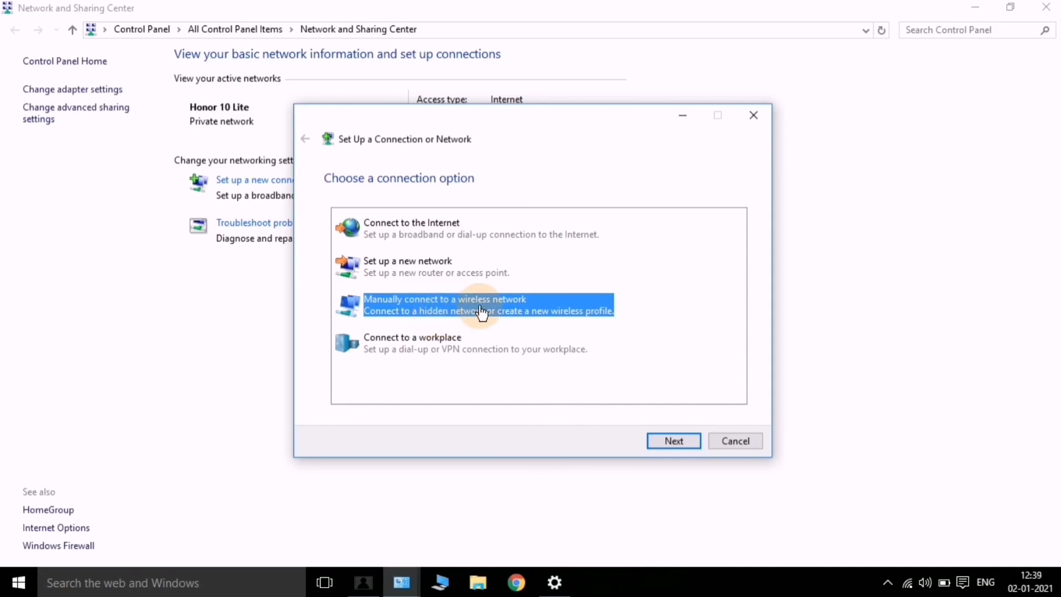
pyautogui.click(388, 352)
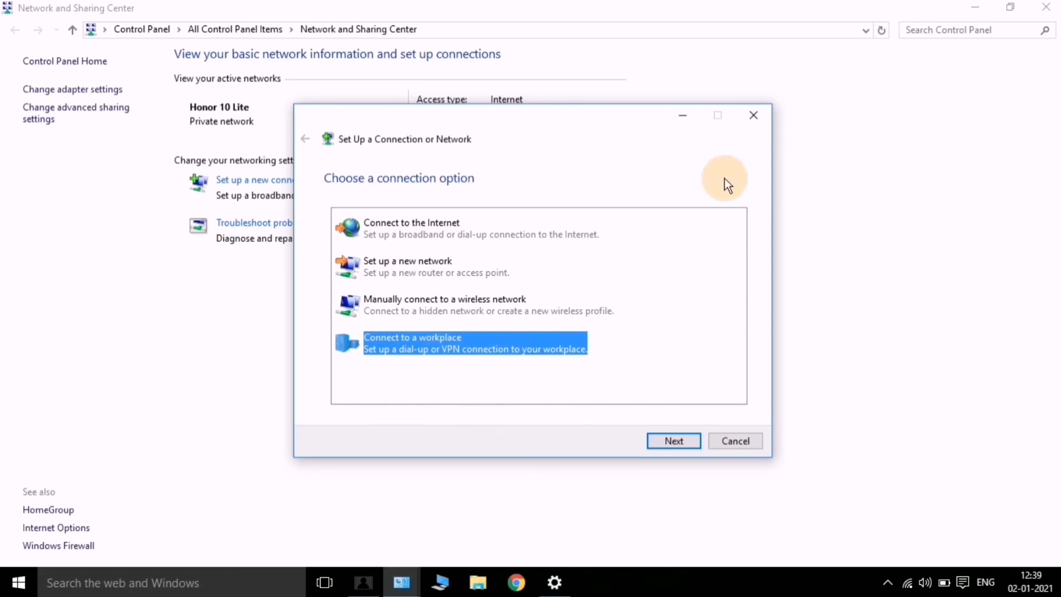
pyautogui.click(751, 118)
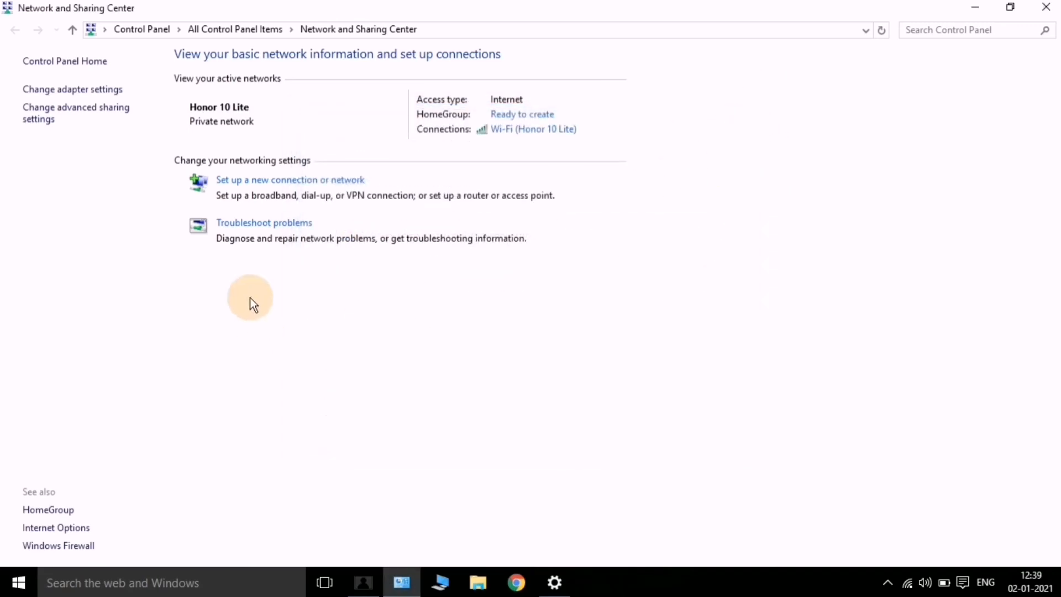
pyautogui.click(1051, 8)
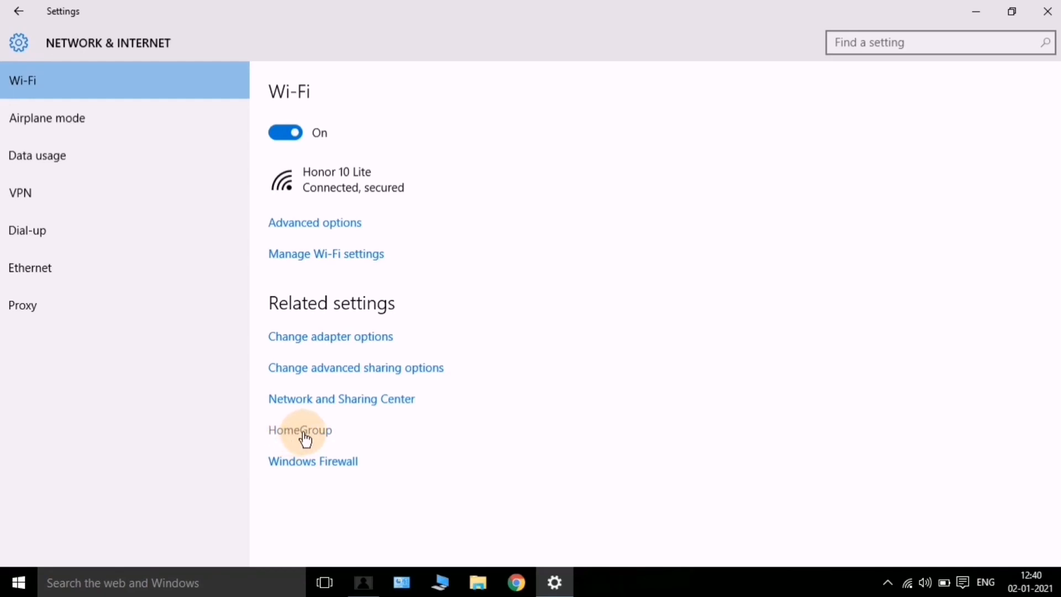
# Create a homegroup sharing Pictures, Videos, Music and Printers & Devices, but not Documents
pyautogui.click(304, 435)
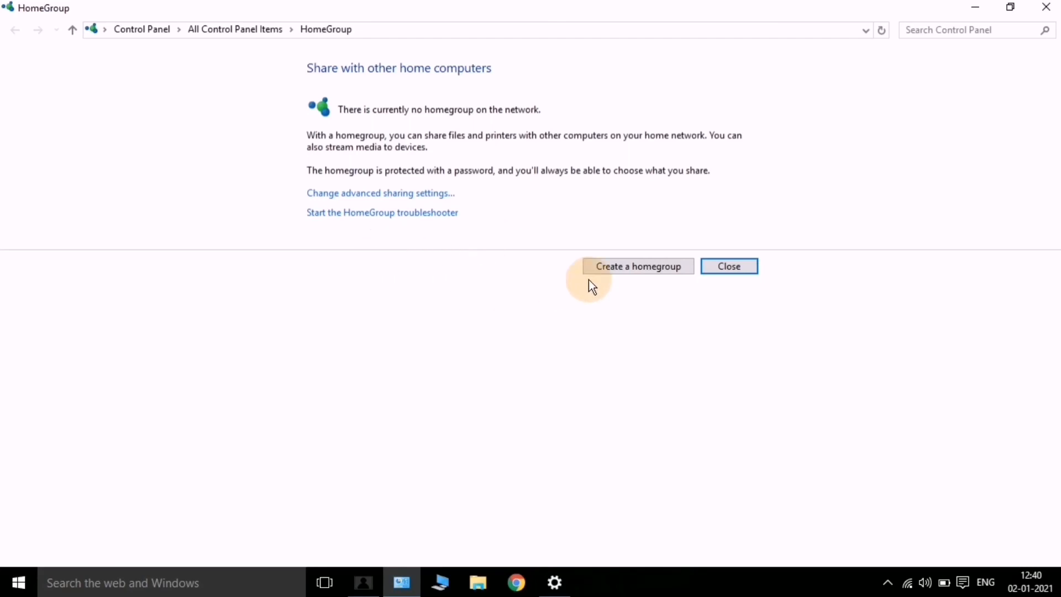
pyautogui.click(647, 266)
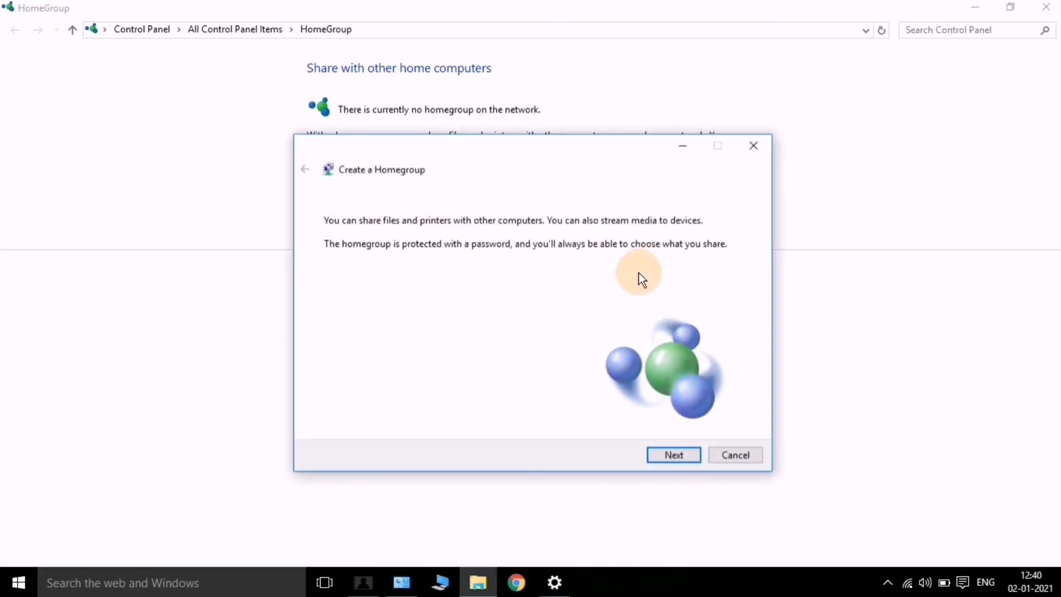
pyautogui.click(665, 457)
pyautogui.scroll(-1, 420, 300)
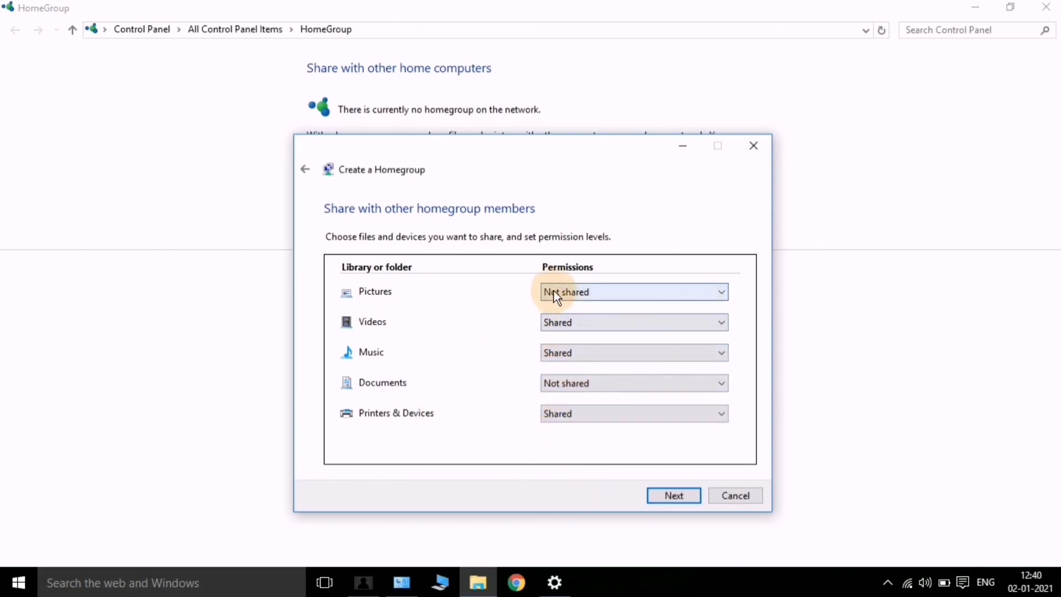
pyautogui.click(637, 295)
pyautogui.click(625, 310)
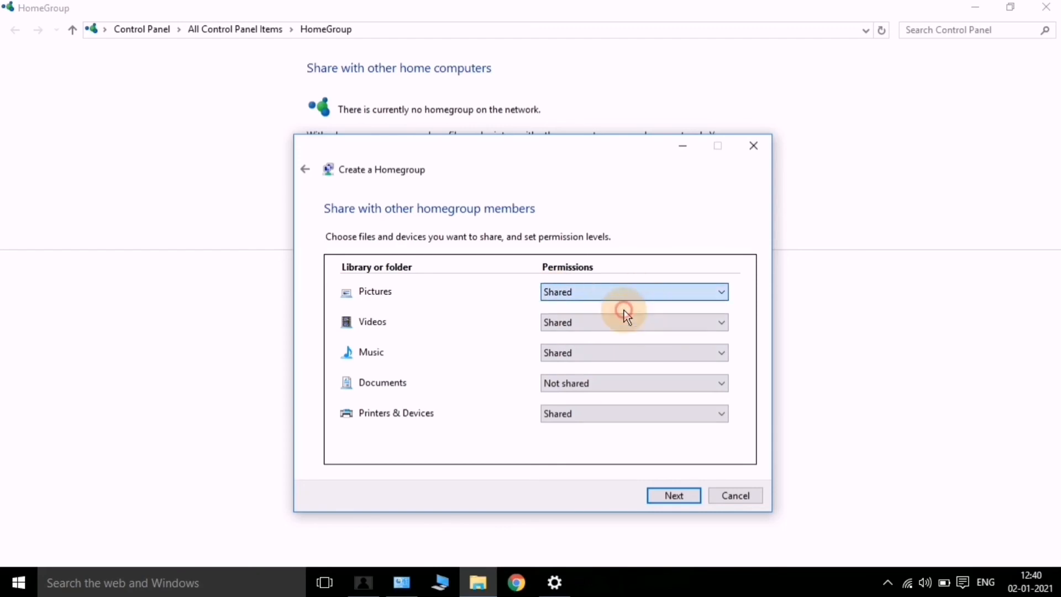
pyautogui.click(685, 495)
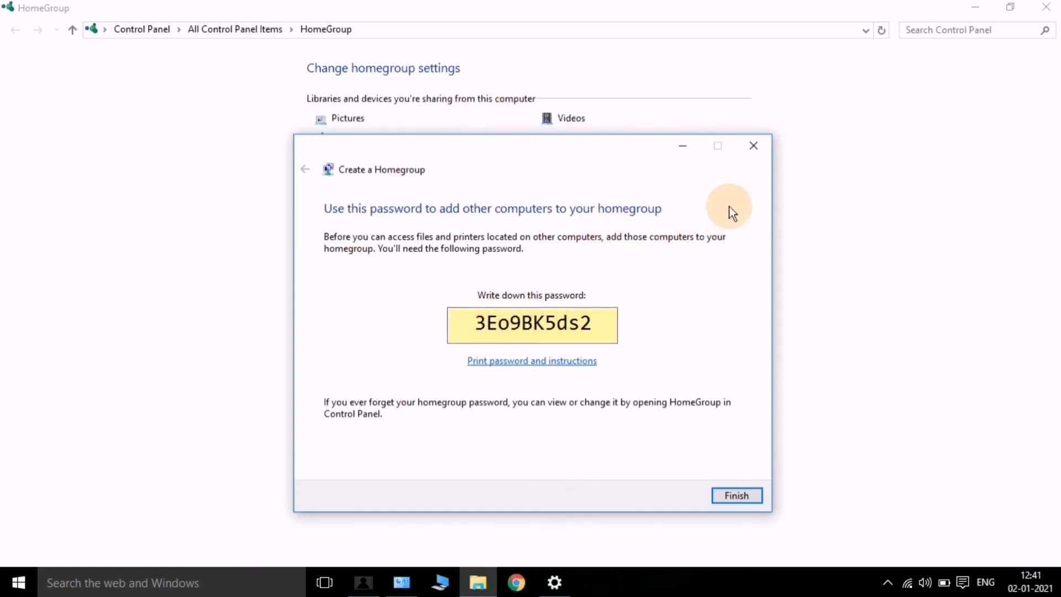
pyautogui.click(754, 146)
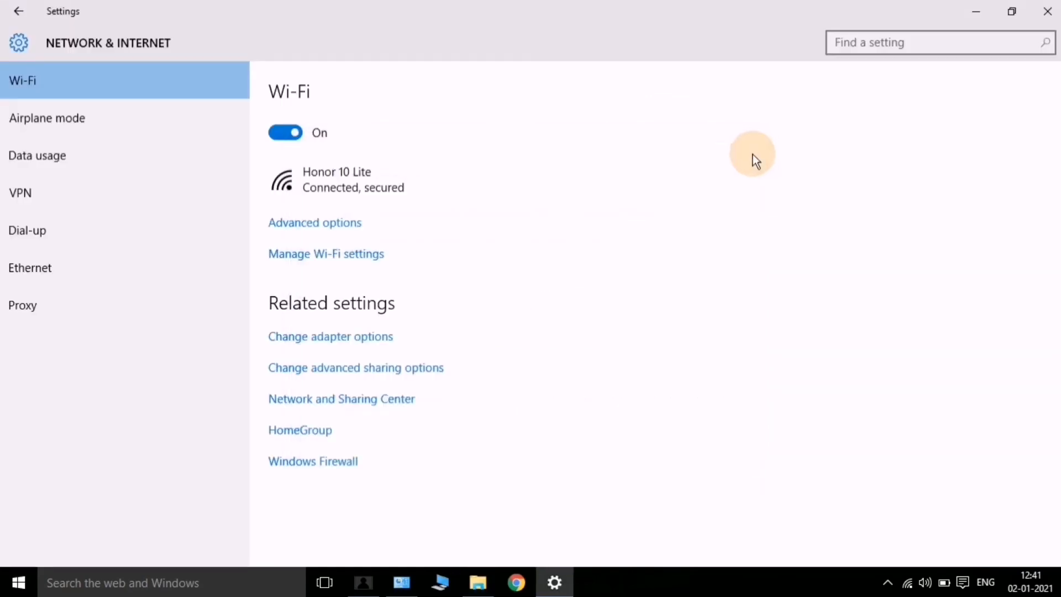
# Leave the homegroup from the maximized HomeGroup window
pyautogui.click(293, 438)
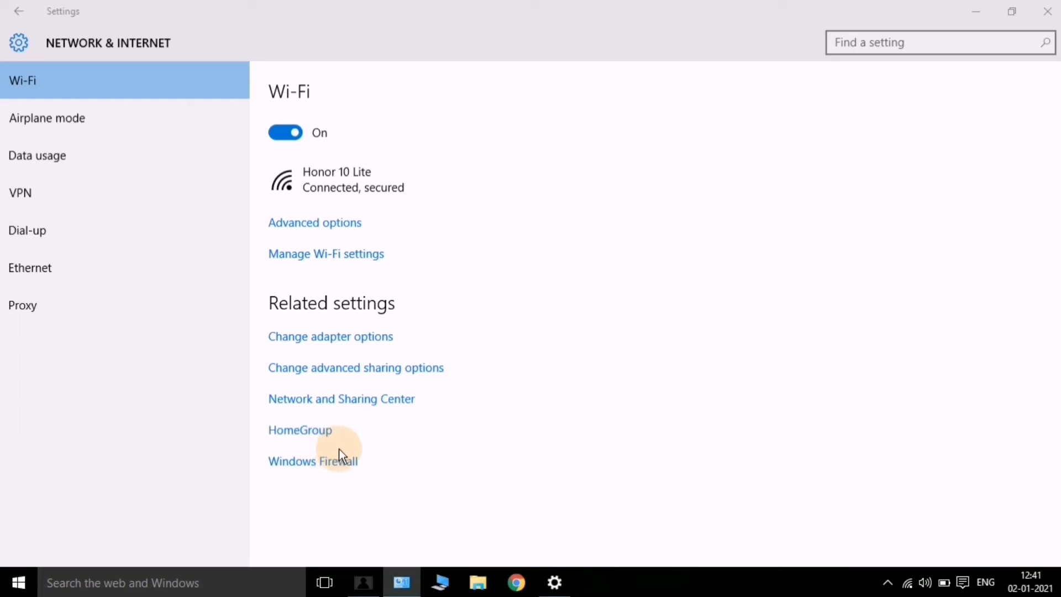
pyautogui.click(304, 434)
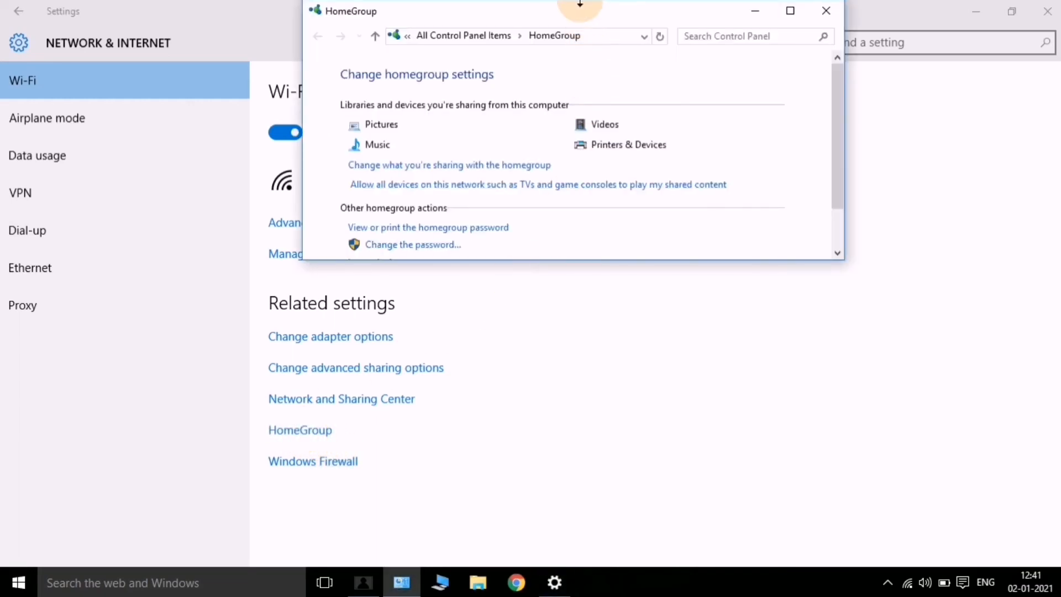
pyautogui.moveTo(578, 12)
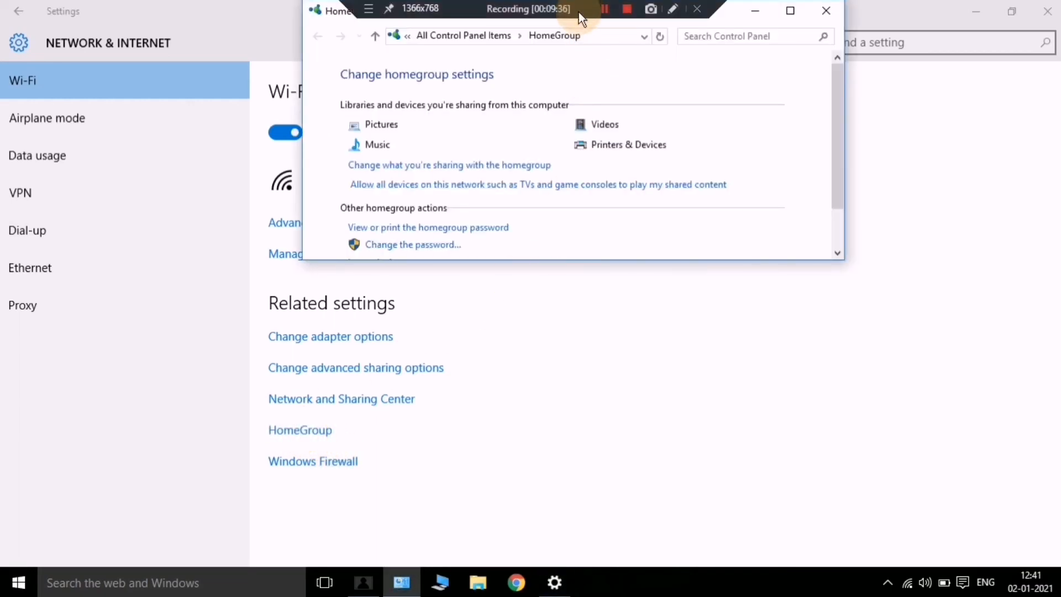
pyautogui.doubleClick(718, 15)
pyautogui.click(387, 257)
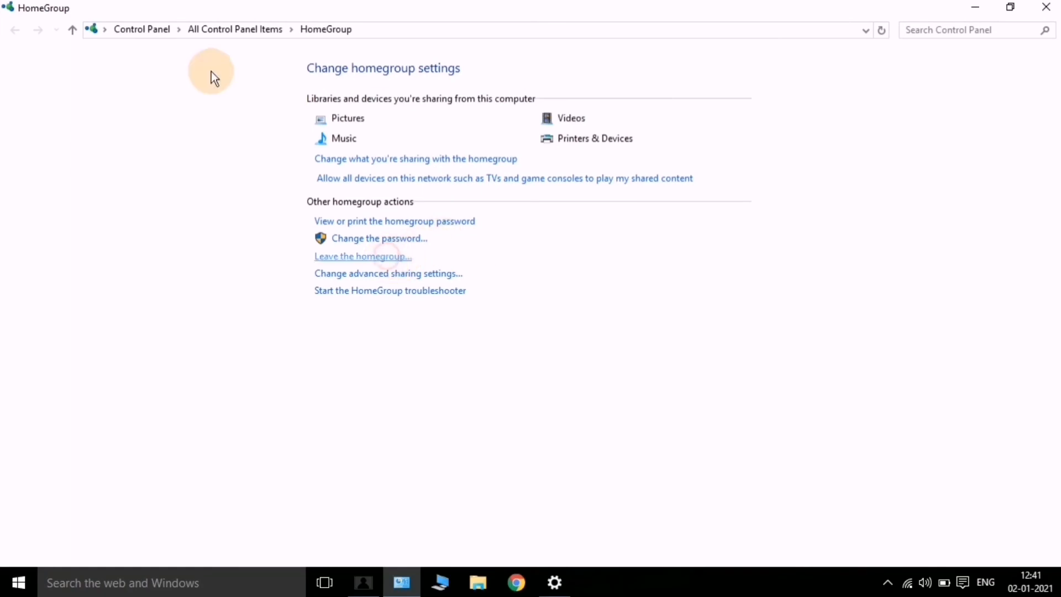
pyautogui.click(418, 276)
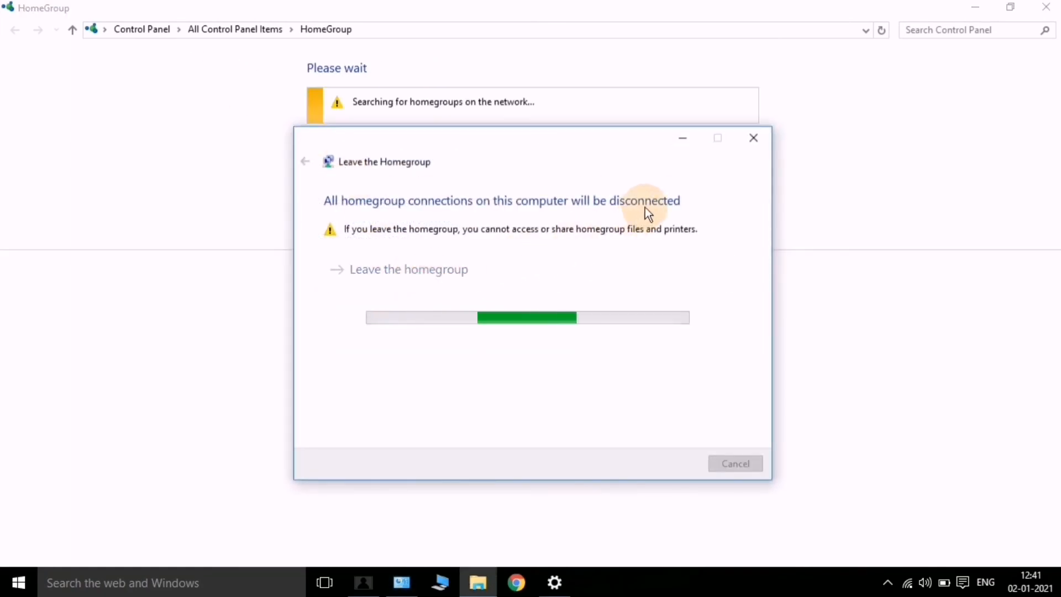
pyautogui.click(727, 466)
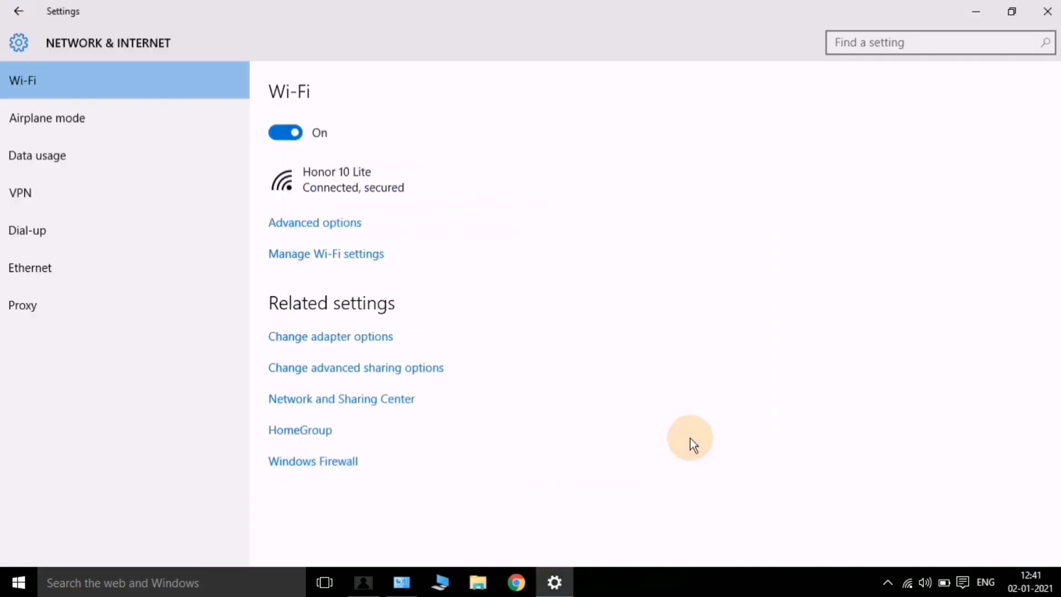
# Reopen HomeGroup to confirm no homegroup exists, then close the window
pyautogui.click(302, 432)
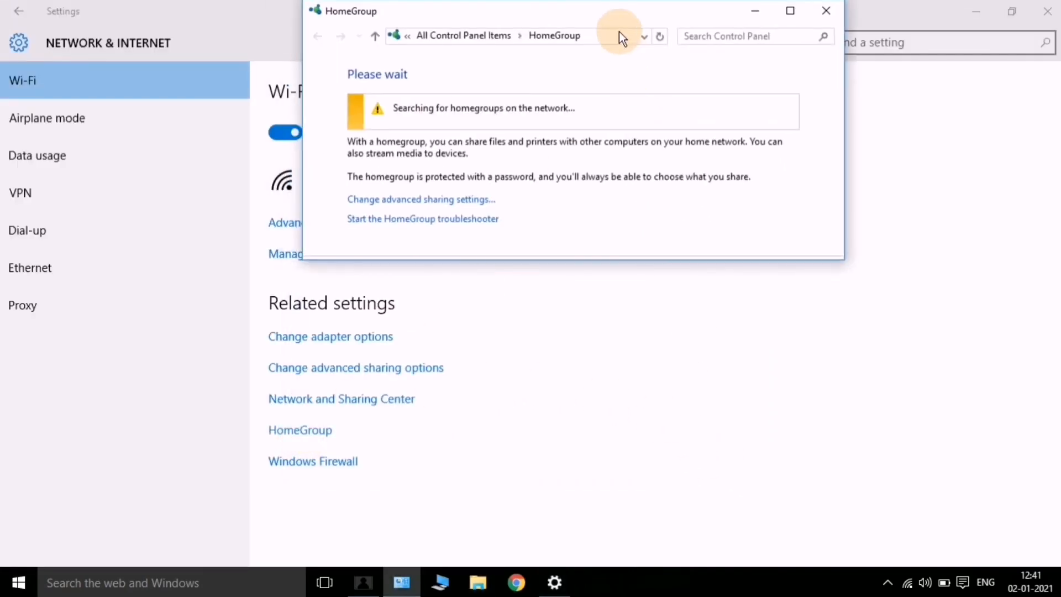
pyautogui.doubleClick(605, 9)
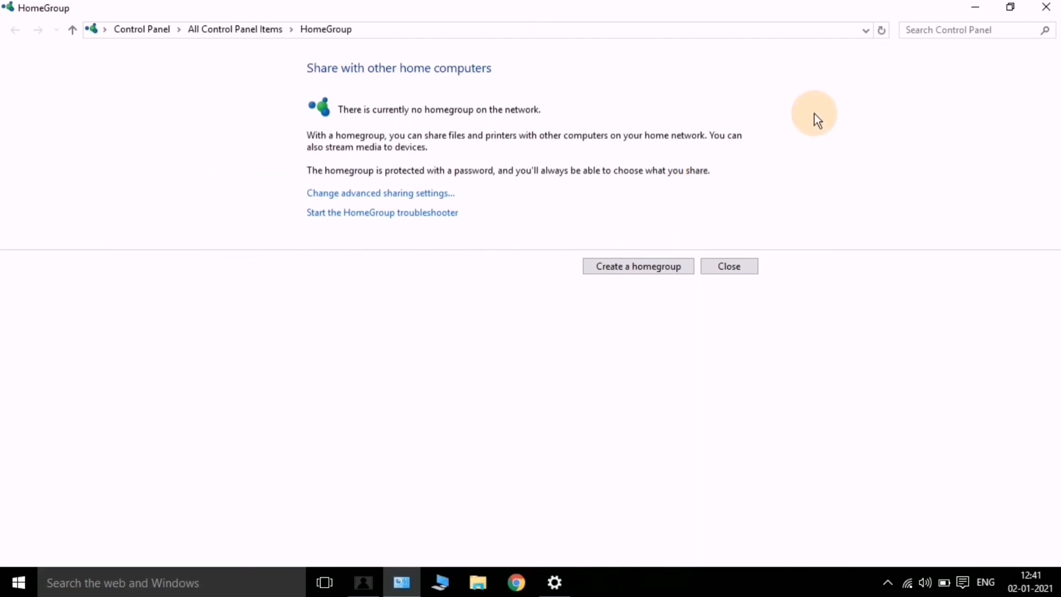
pyautogui.click(1046, 8)
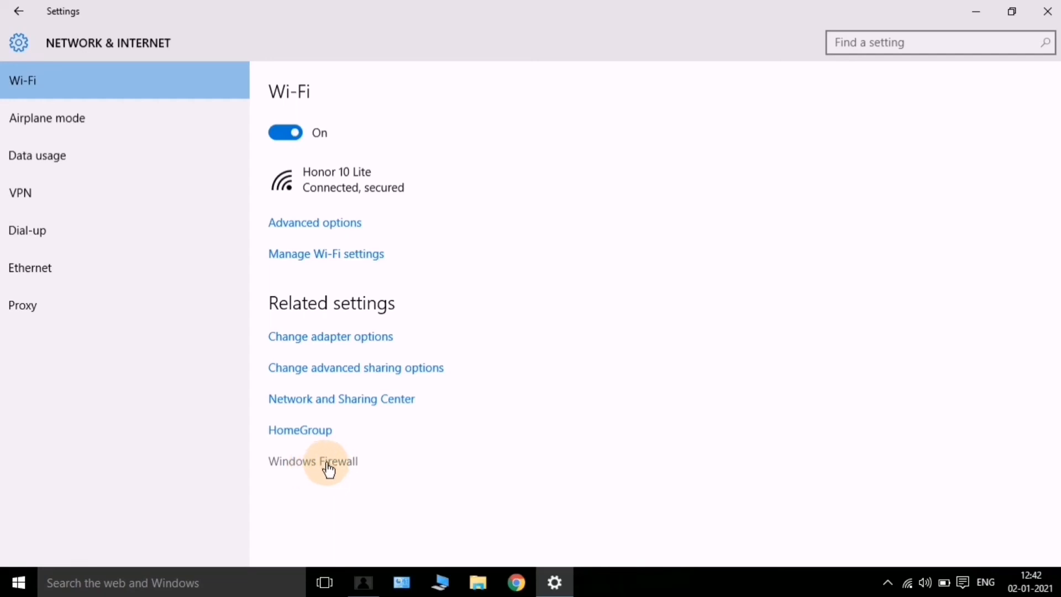
# Open Windows Firewall from the Related settings link on the Network & Internet page
pyautogui.click(328, 467)
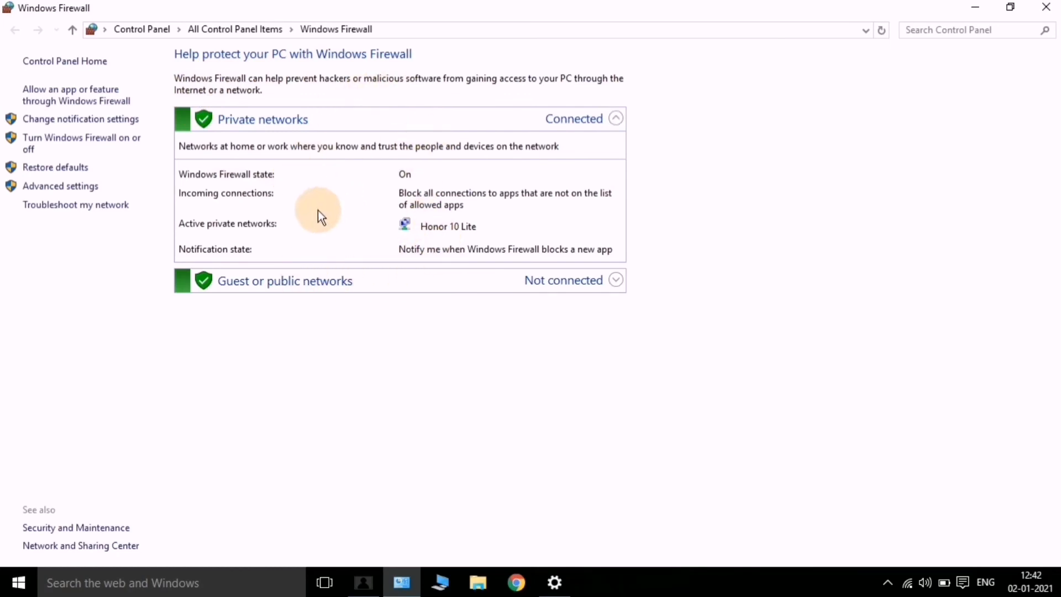
# Close Windows Firewall after checking its private and public network status
pyautogui.click(1043, 8)
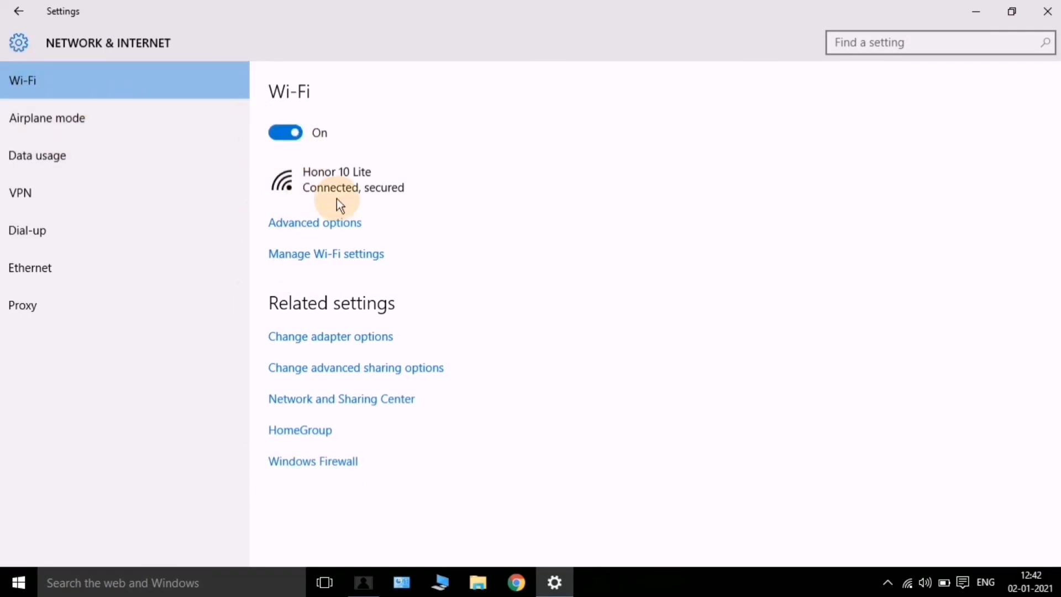
pyautogui.click(347, 471)
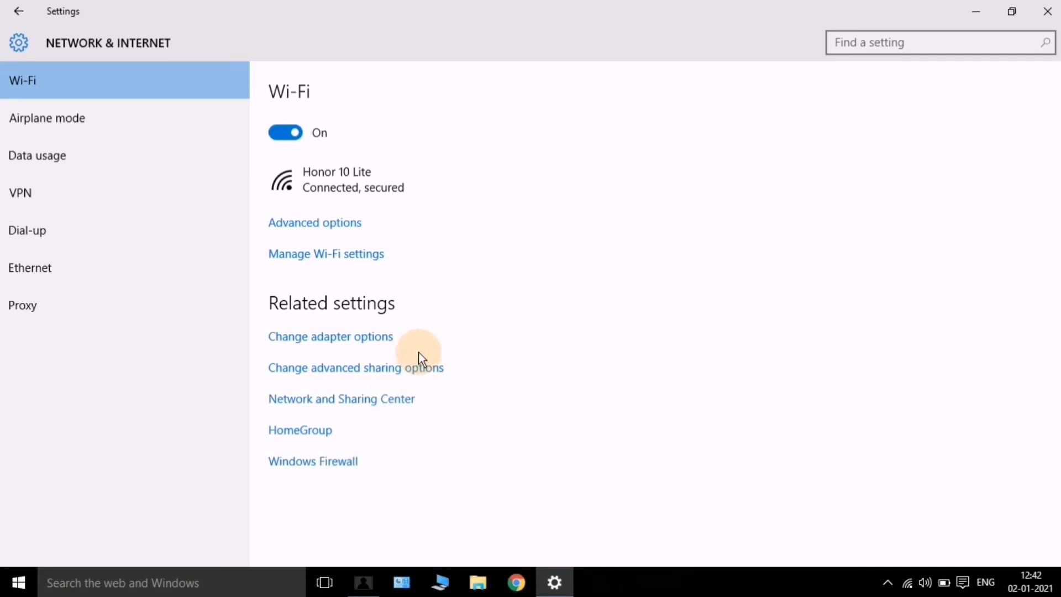